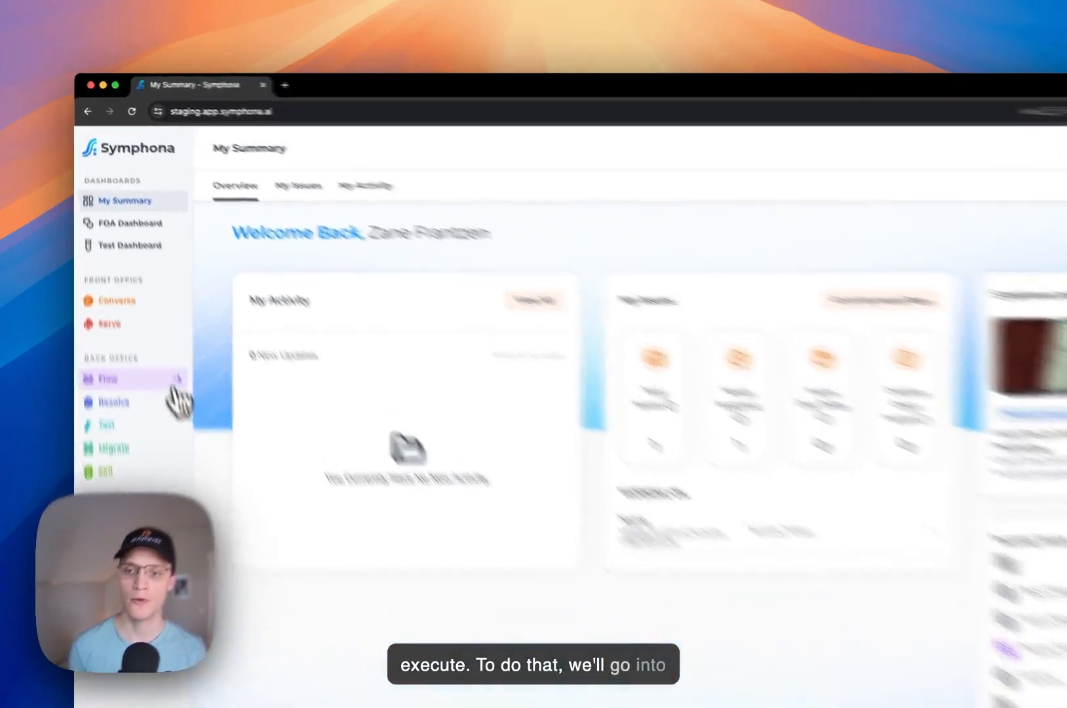
- Open Ordering Fulfillment from Process Manager in the Process Editor, panned to show Start through End
click(173, 386)
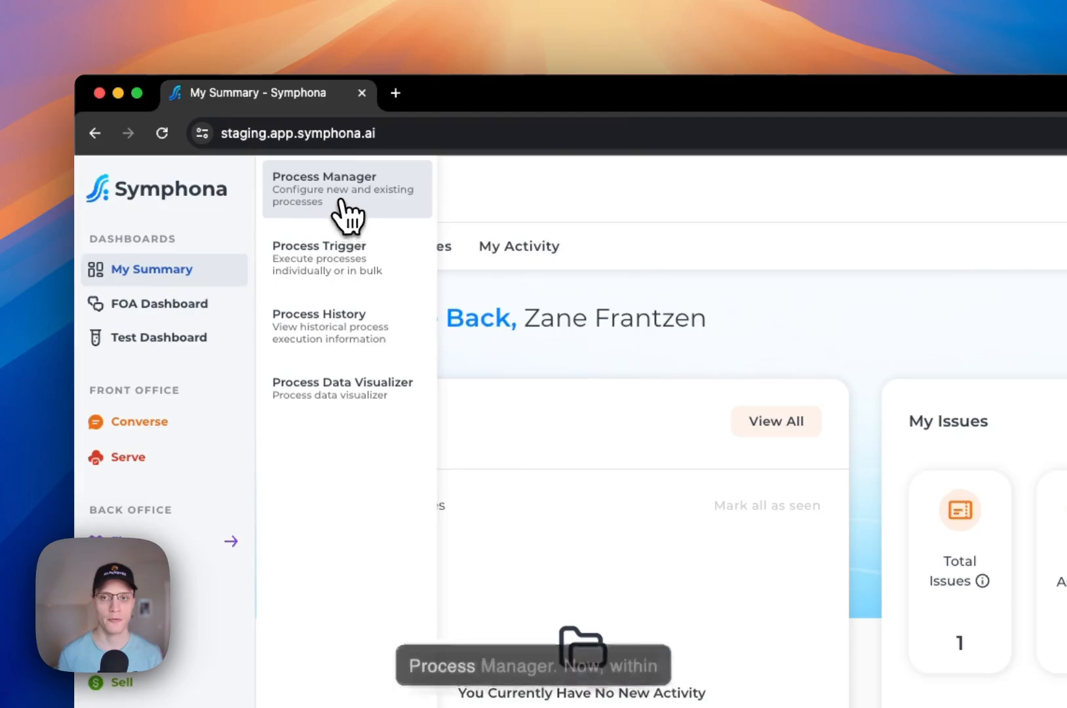
click(344, 200)
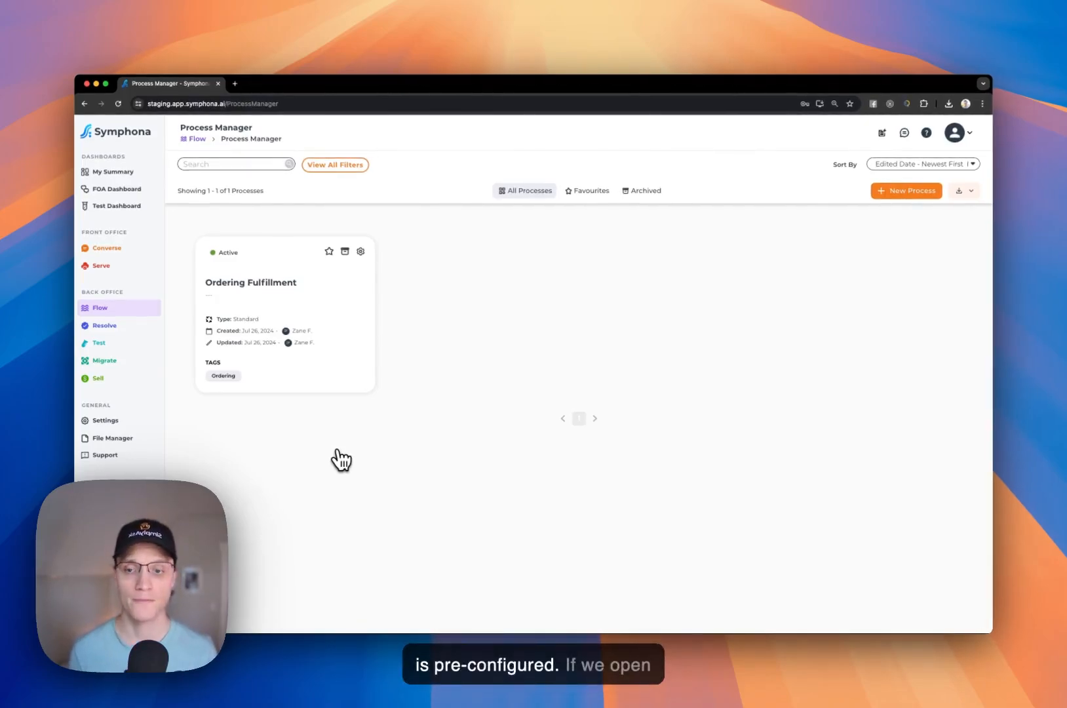
click(331, 292)
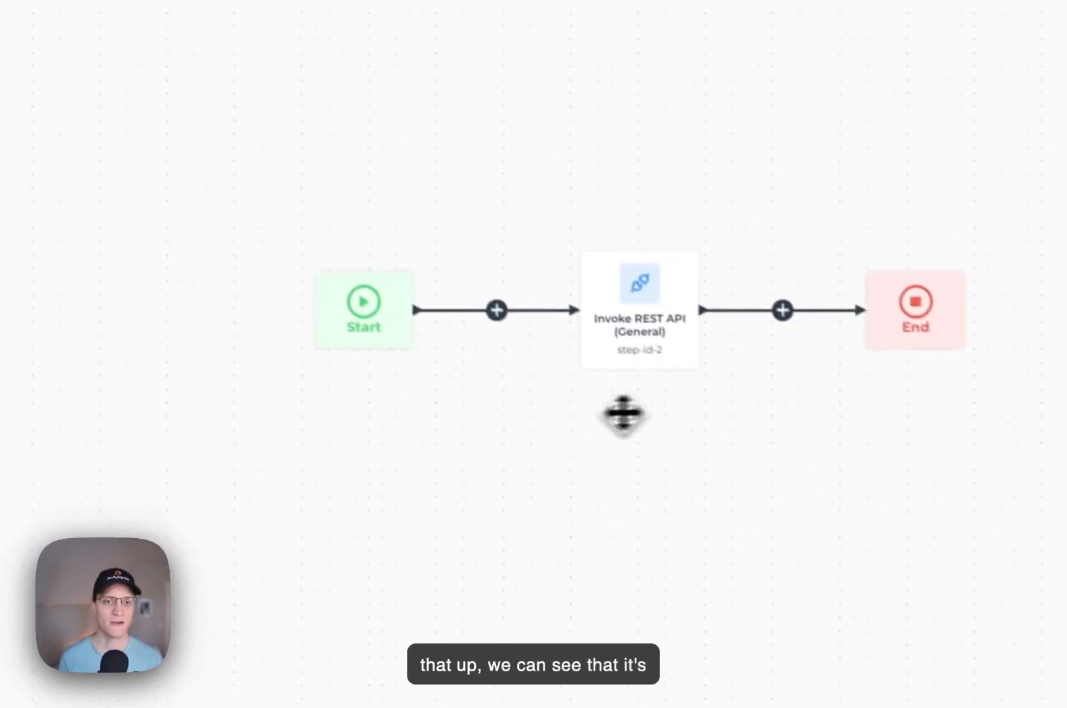
drag(786, 548, 593, 532)
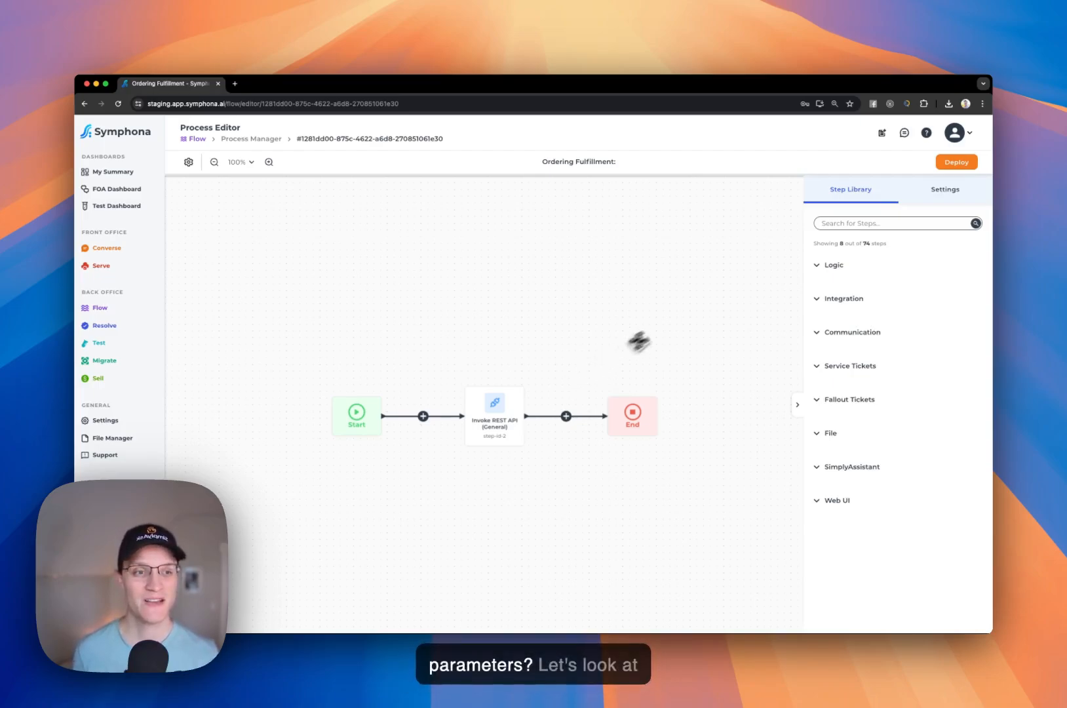
- Review the process's Settings and Expected Input Parameters, then return to the Process Manager list
click(942, 195)
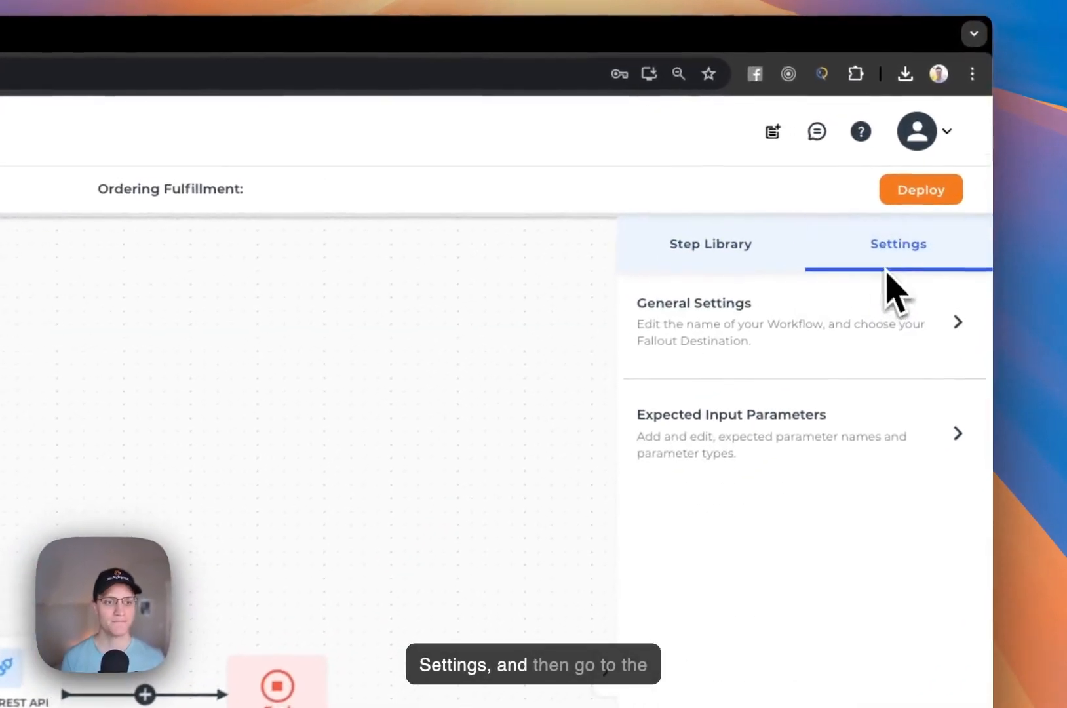
click(754, 440)
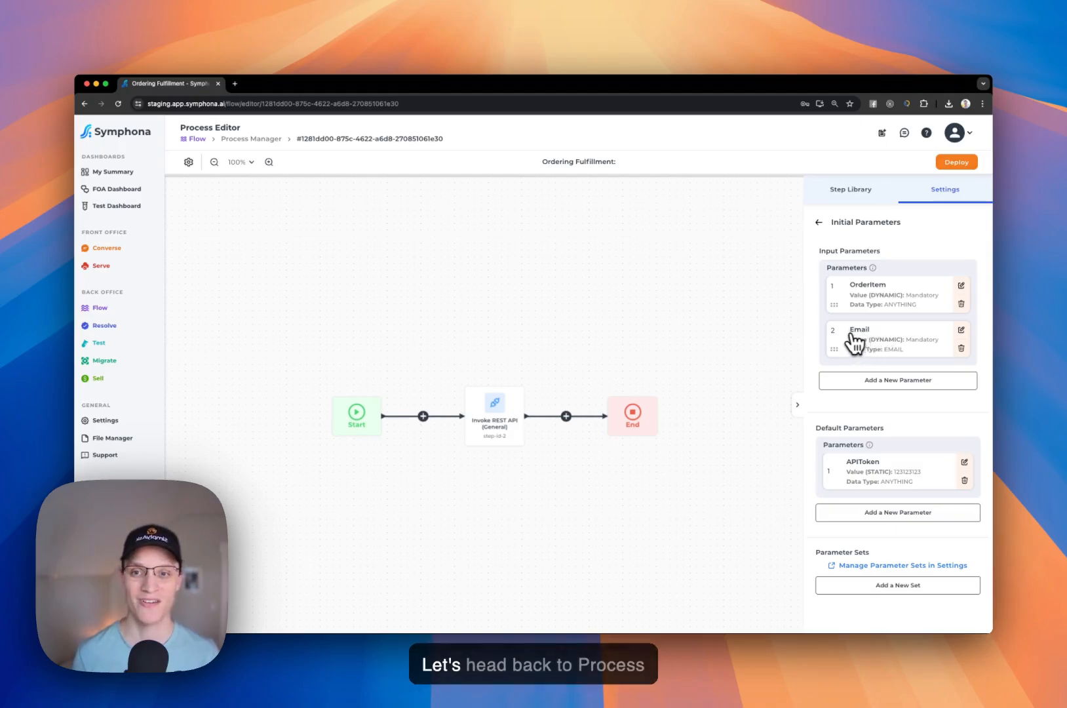
click(251, 139)
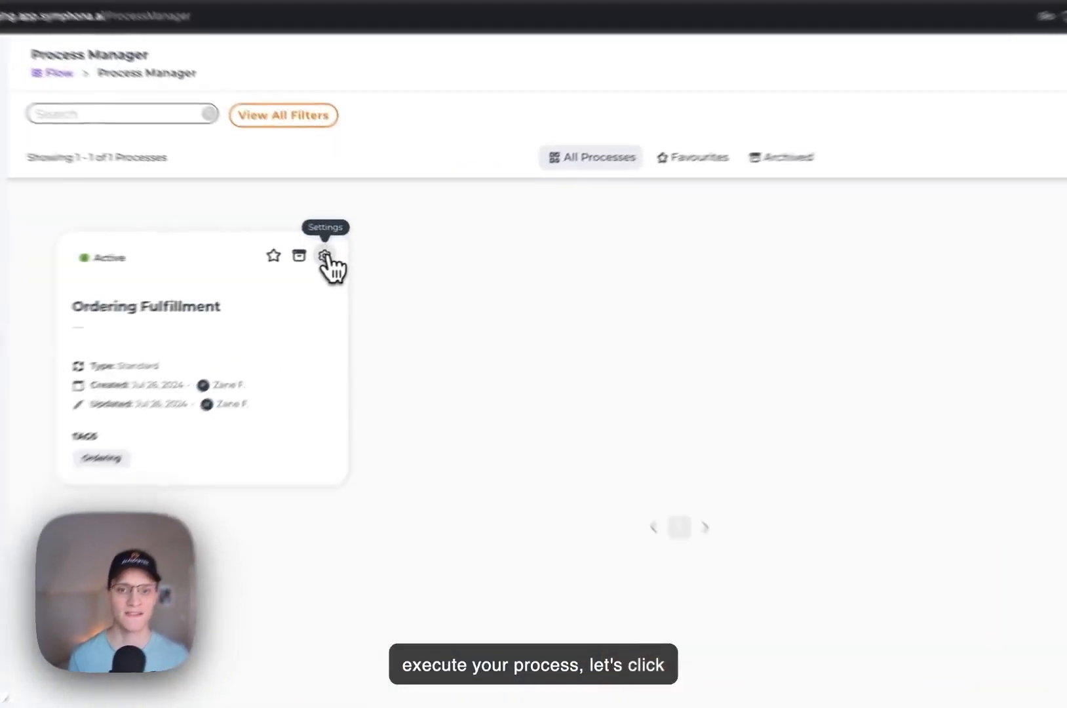
click(361, 249)
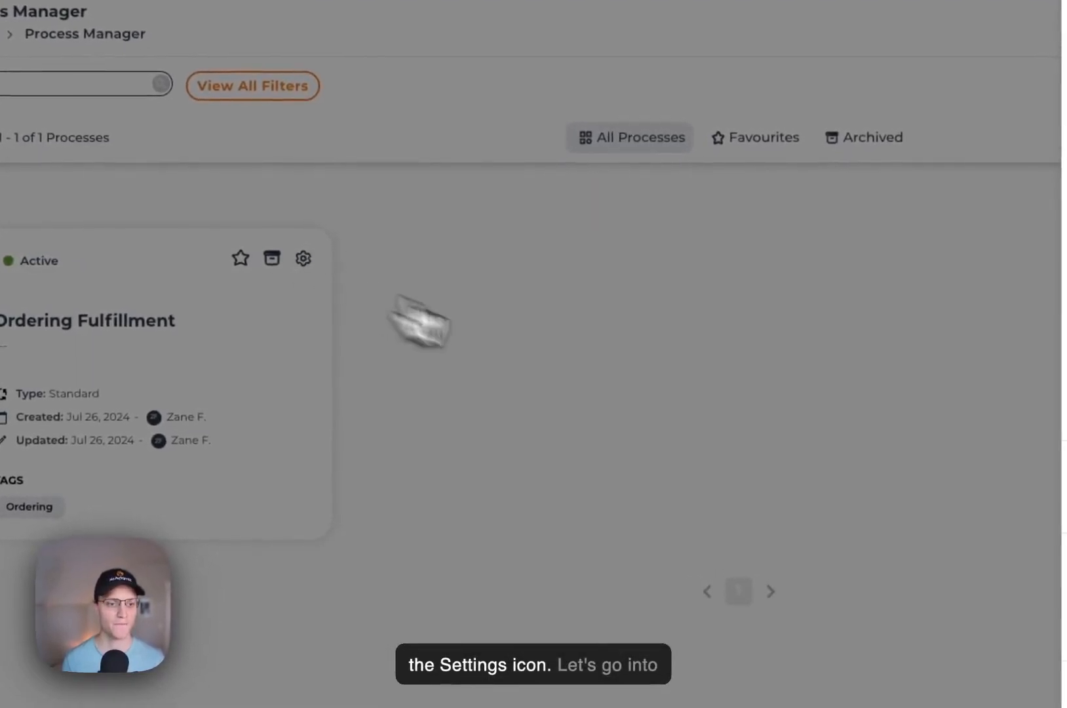
click(783, 544)
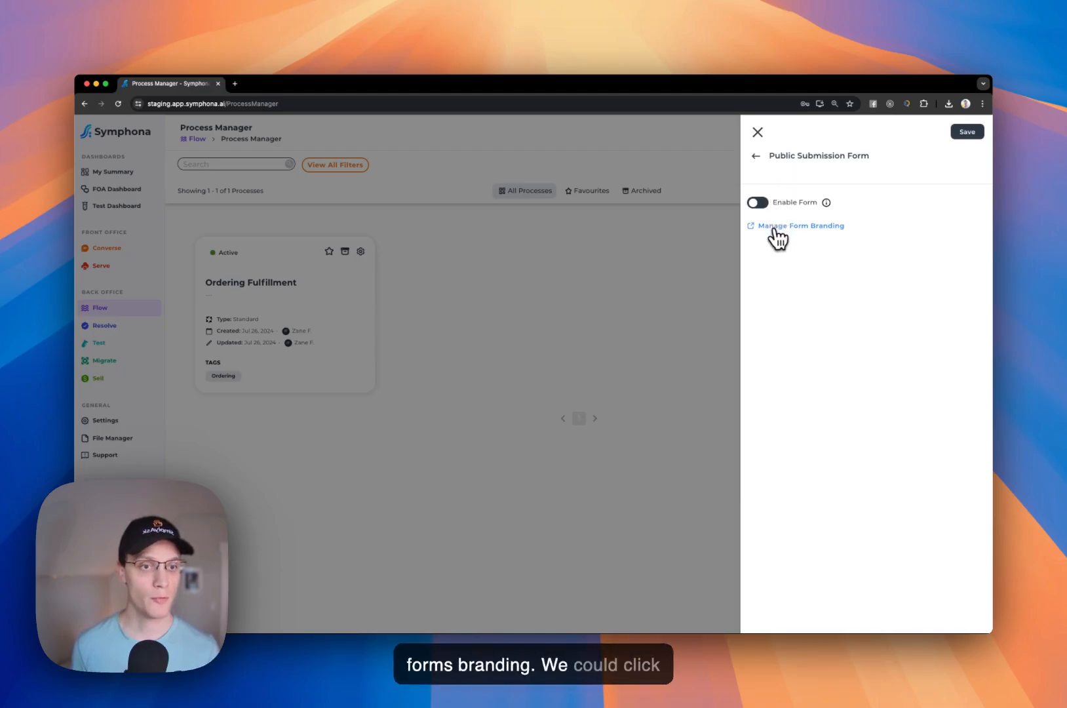
click(758, 133)
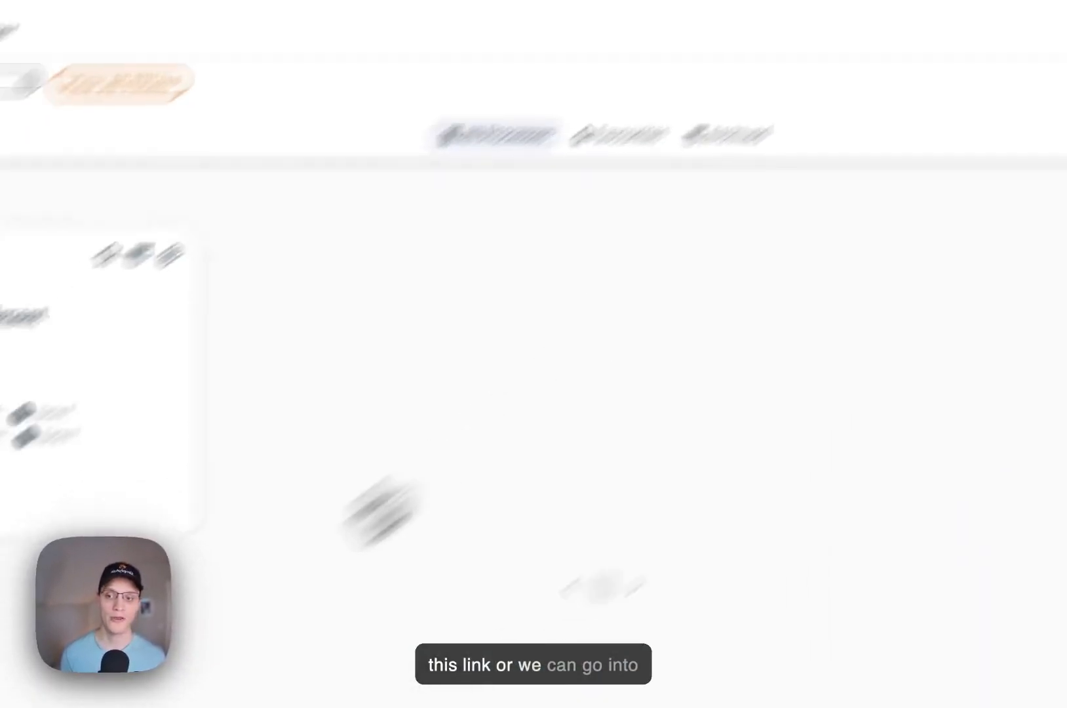
- In Back Office settings, expand Public Submission Form Branding and open its form editor
click(108, 486)
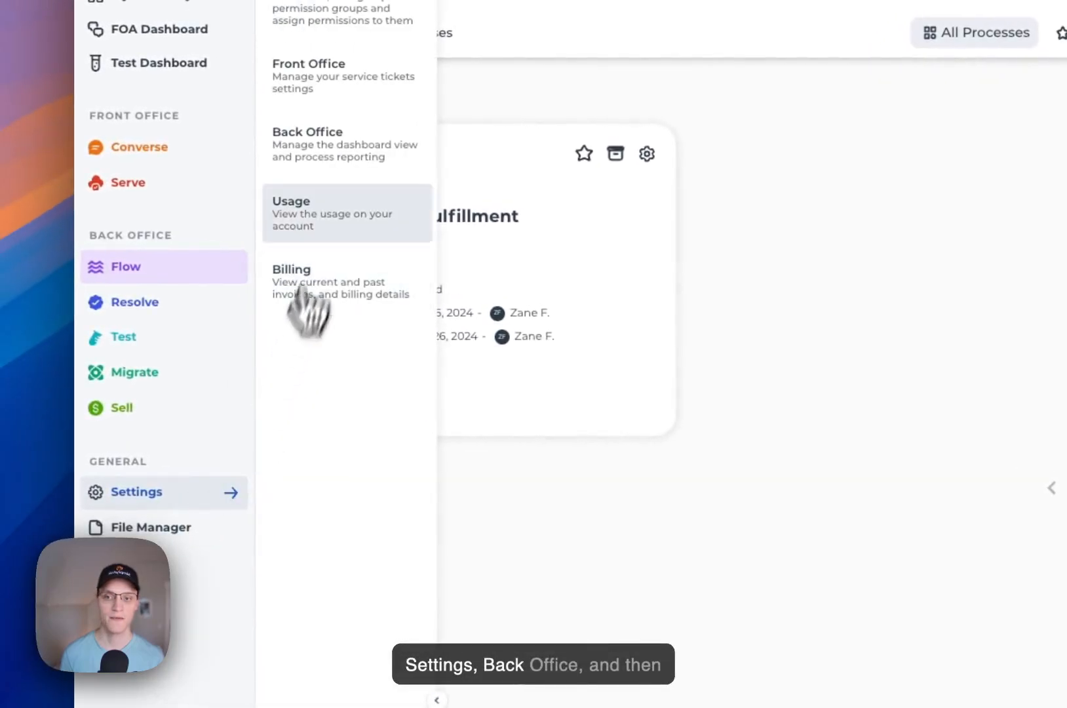
click(357, 179)
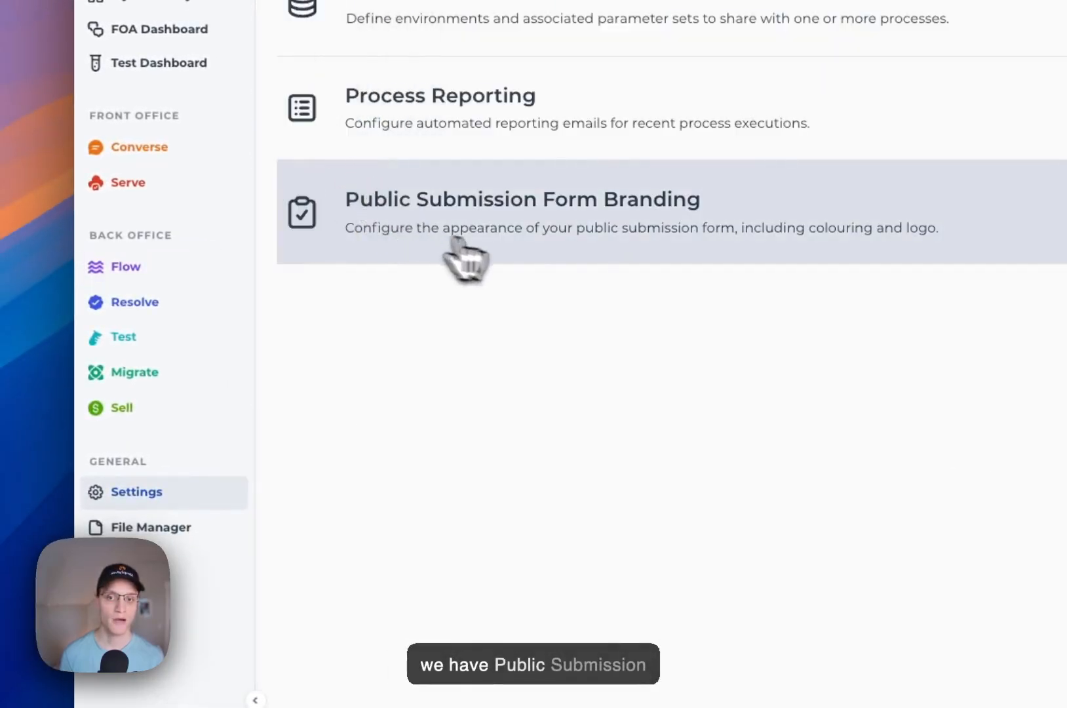
click(592, 235)
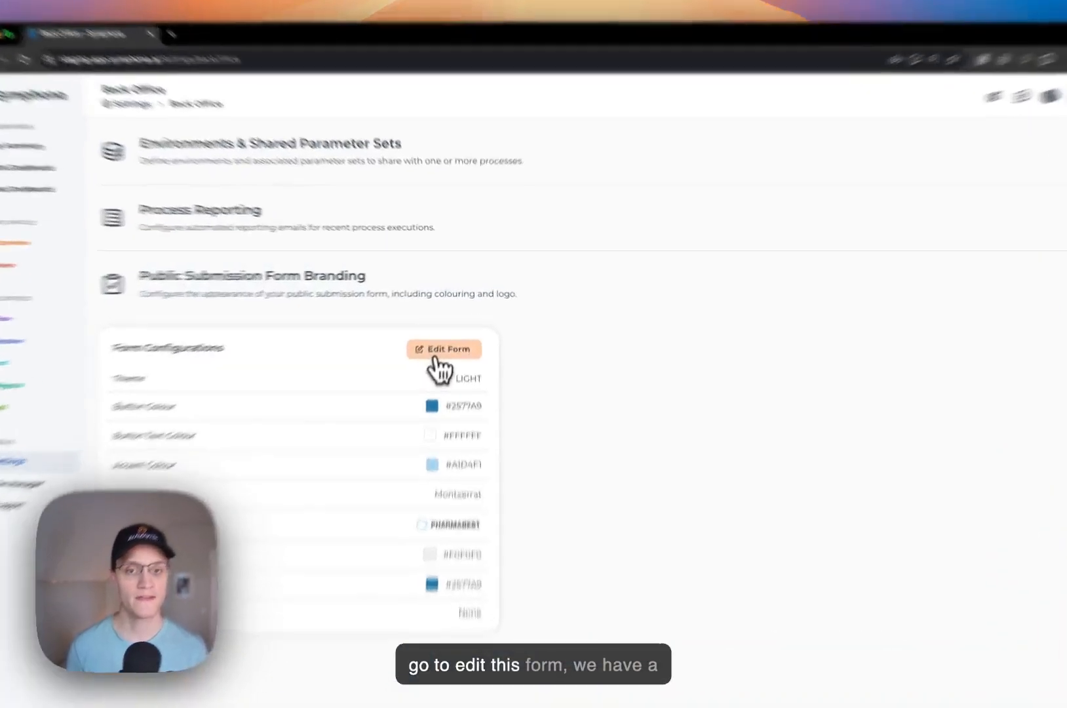
click(447, 332)
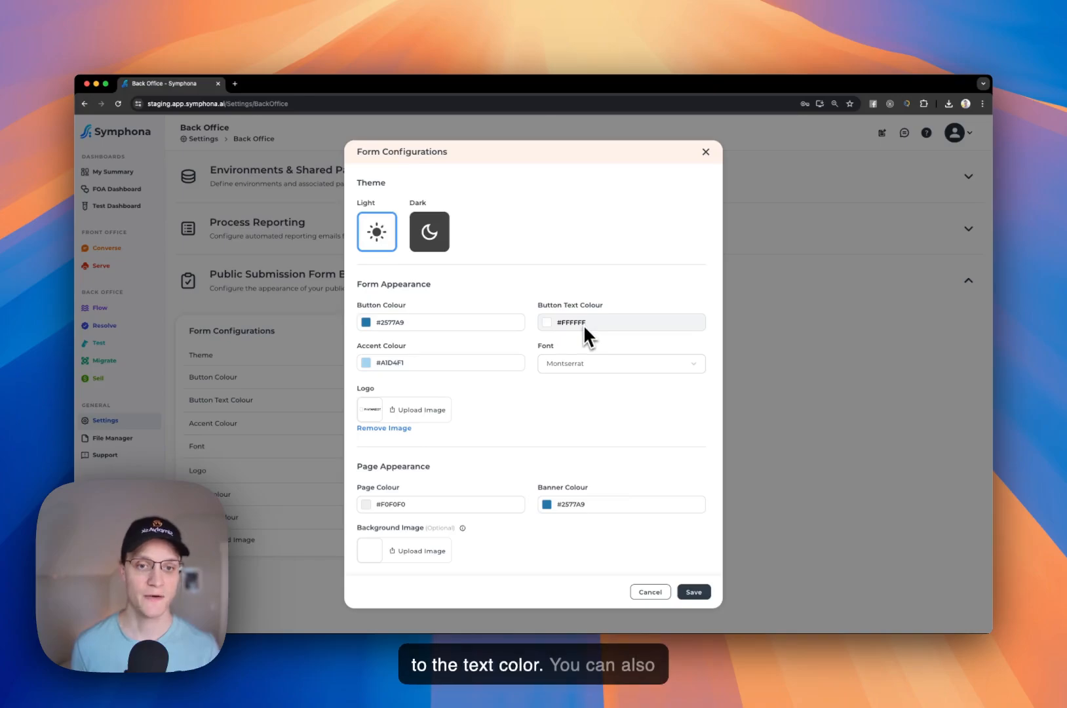
- Keep Montserrat as the form font and cancel the branding editor without changes
click(585, 361)
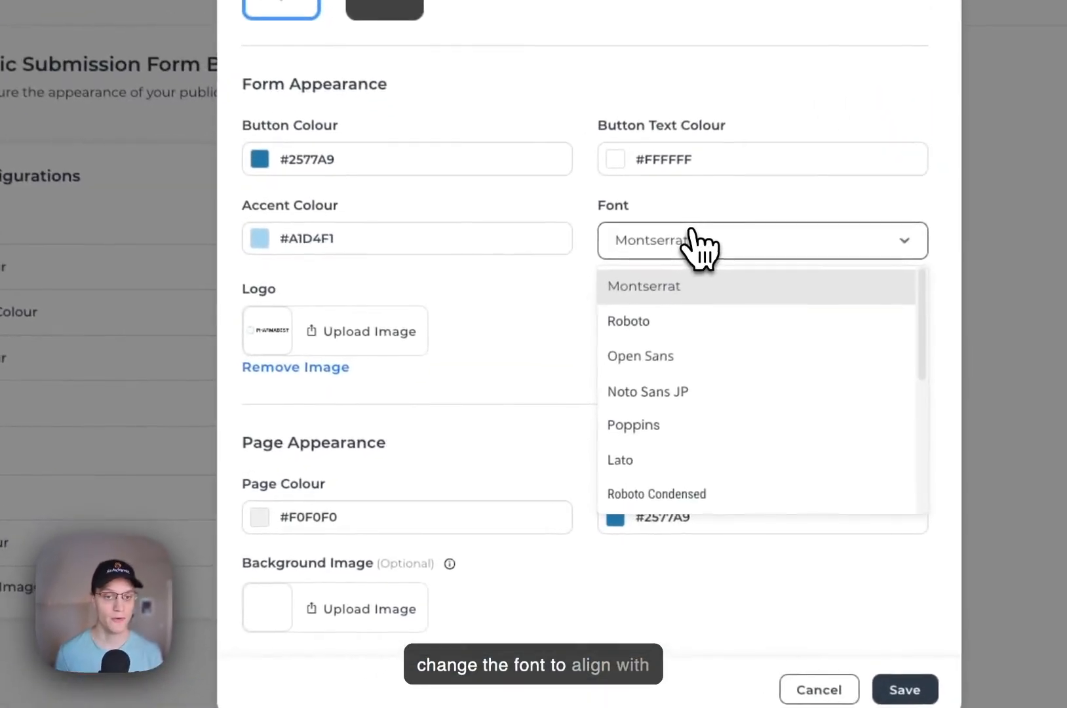
click(690, 229)
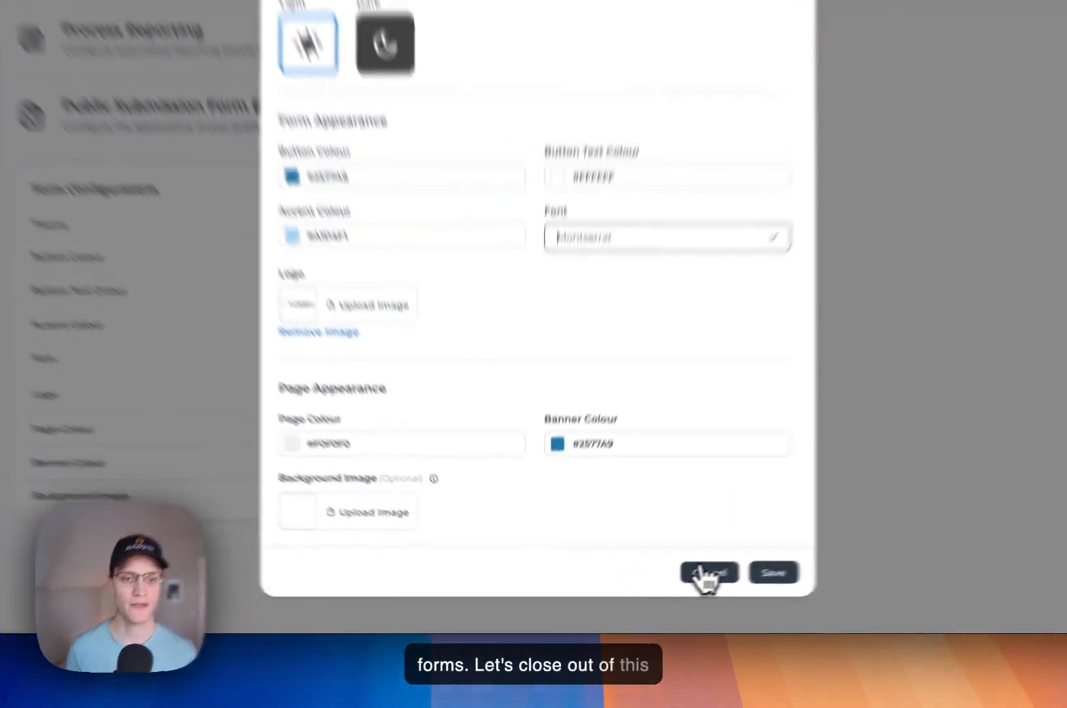
click(650, 591)
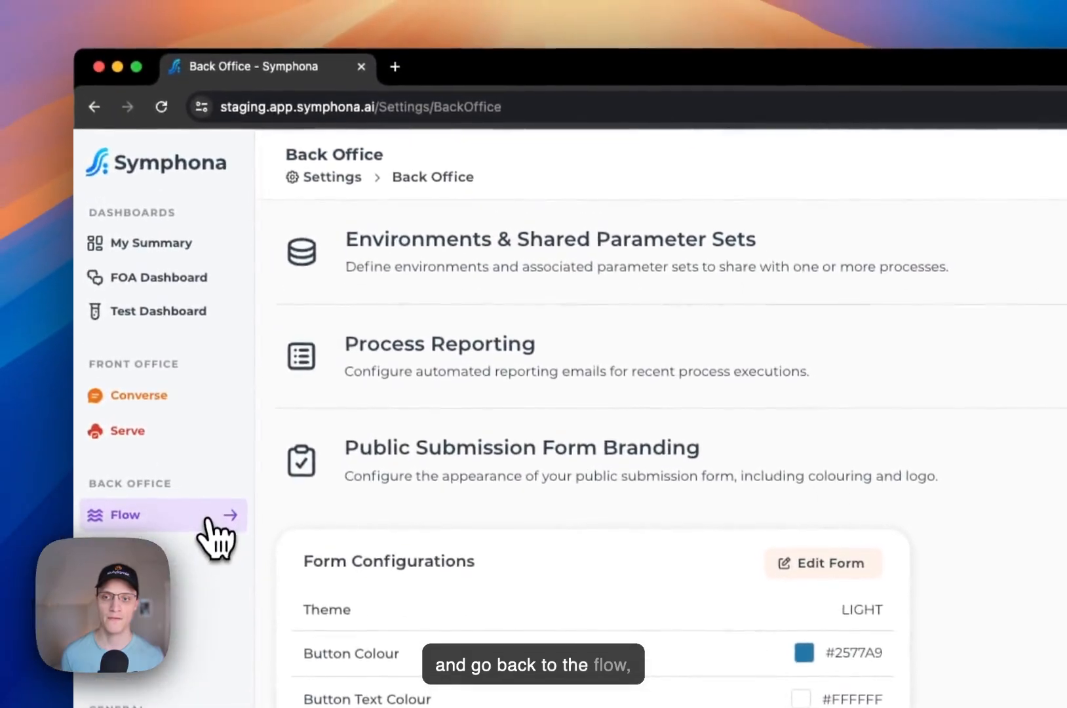
- Open the Public Submission Form settings from the Ordering Fulfillment card's settings in Process Manager
click(187, 336)
click(347, 187)
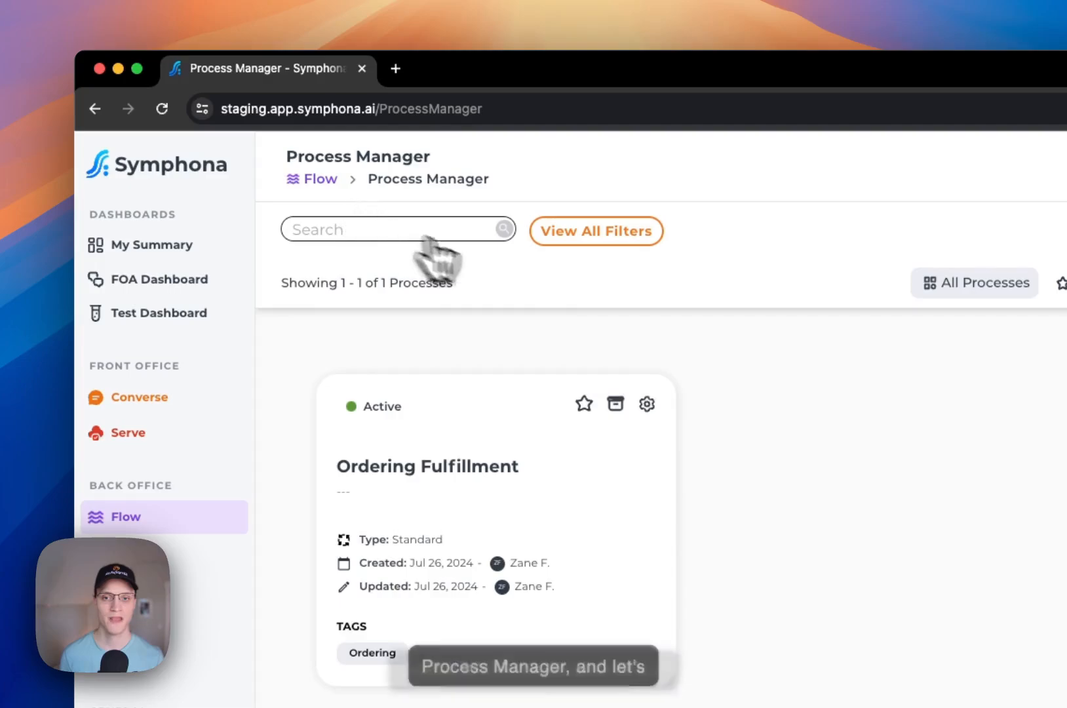
click(646, 403)
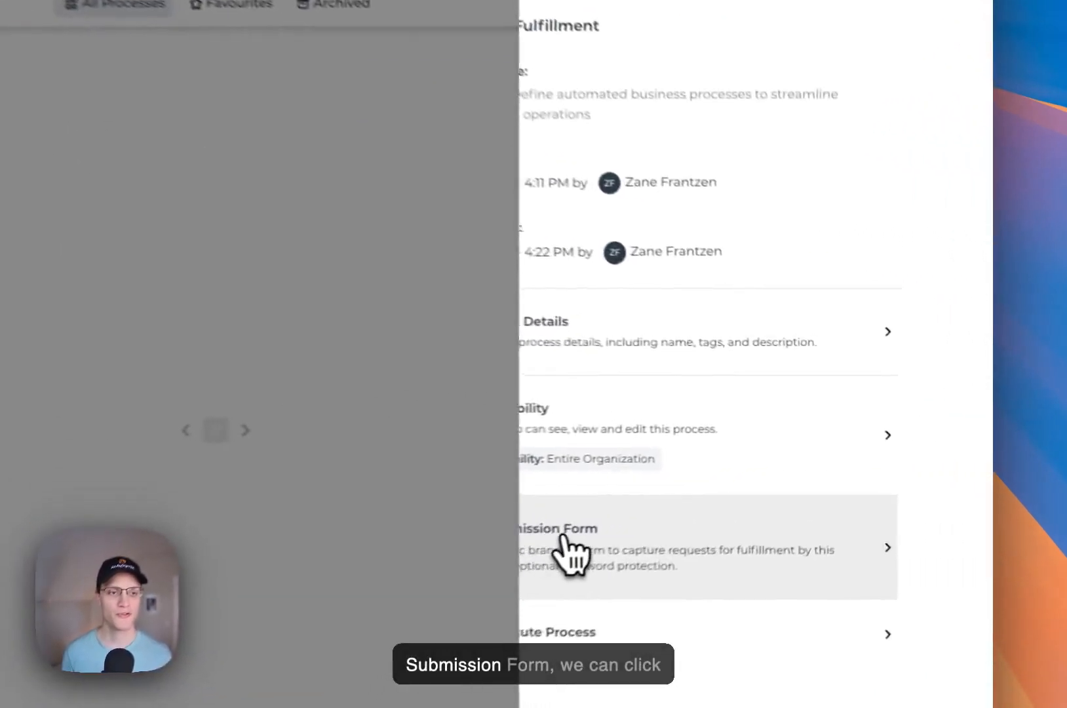
click(796, 484)
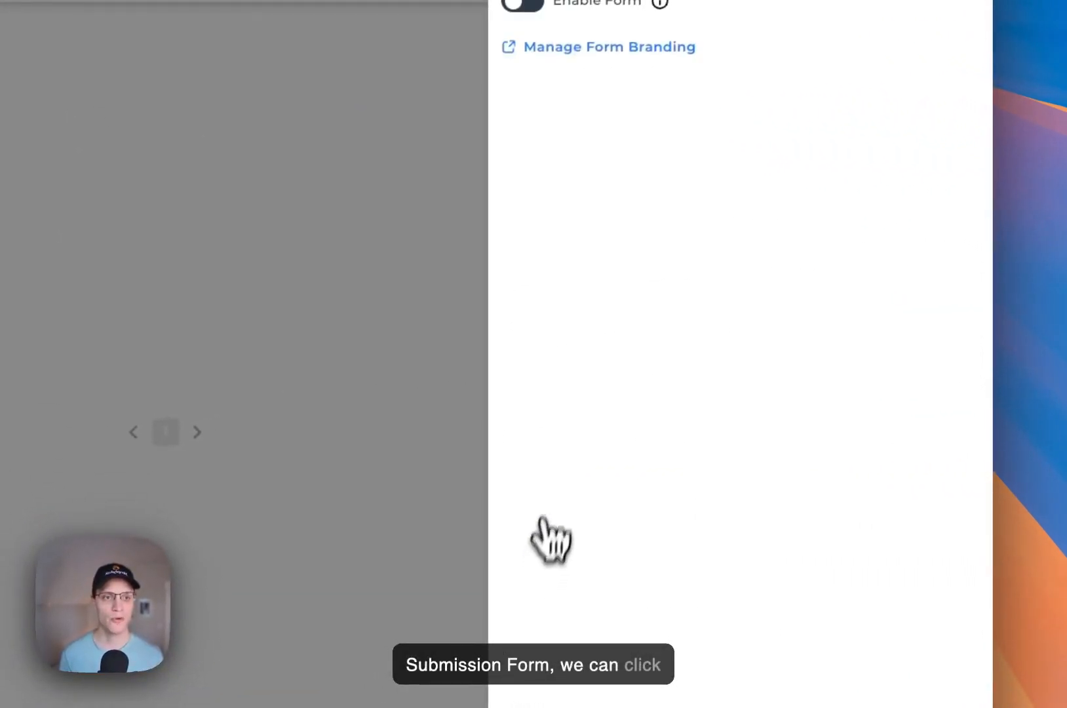
- Enable the public form with title 'Submit Order' and description 'Use the following form to submit.an order'
click(524, 5)
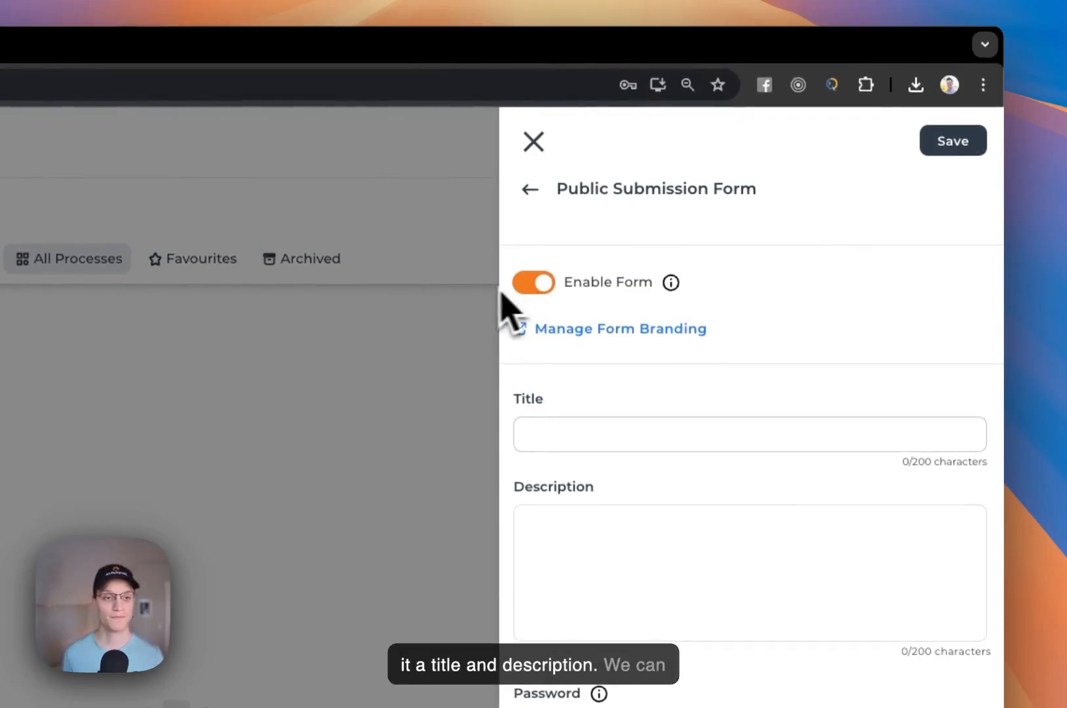
click(549, 426)
text(Submit Order)
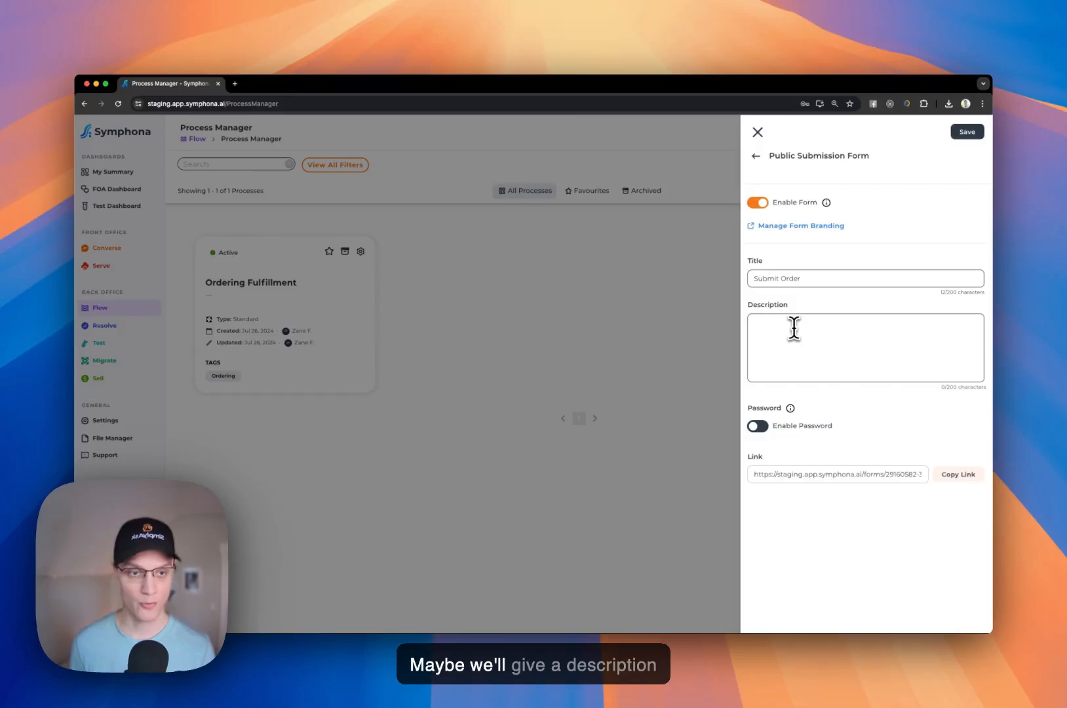
click(793, 328)
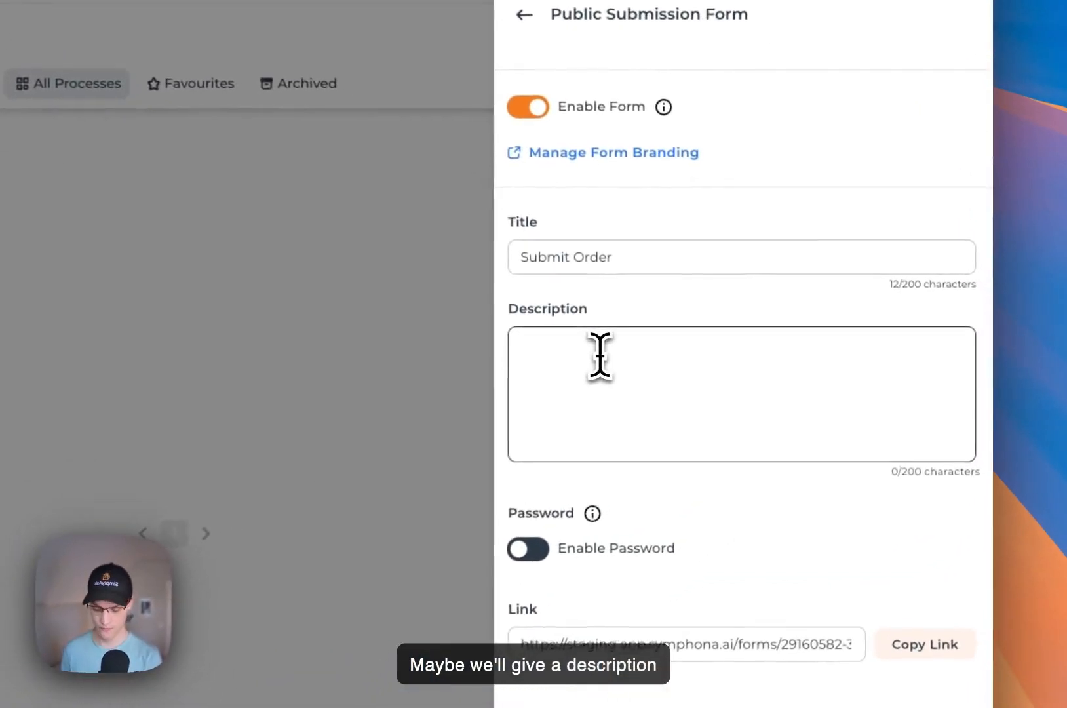
text(Use the )
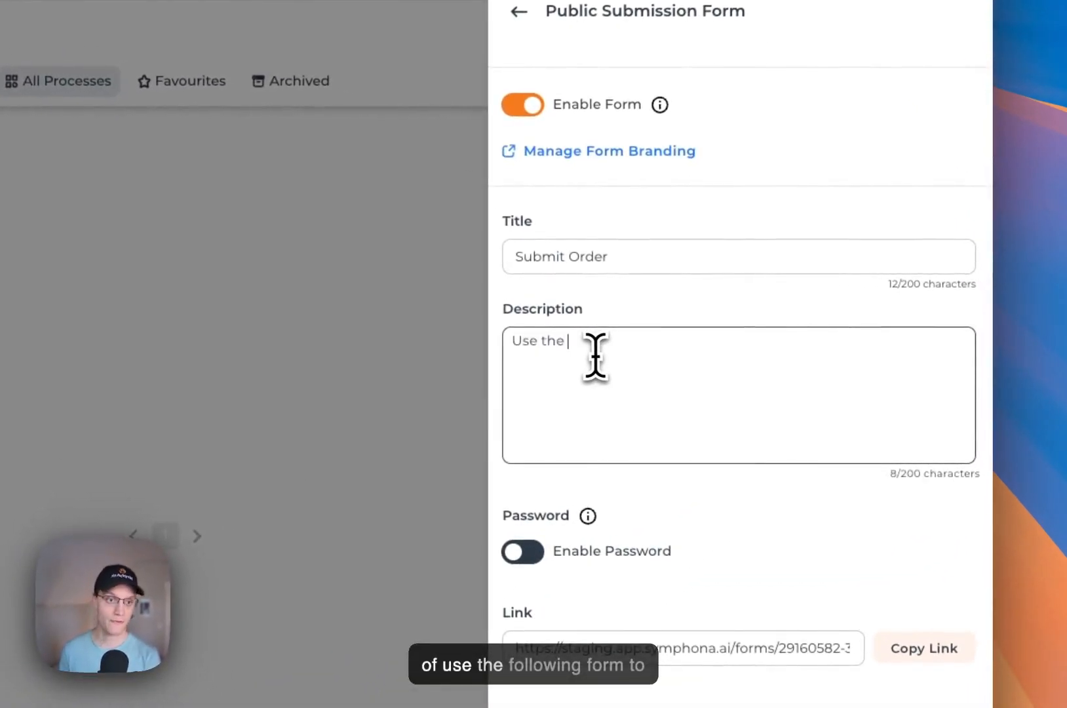
text(following form to sub)
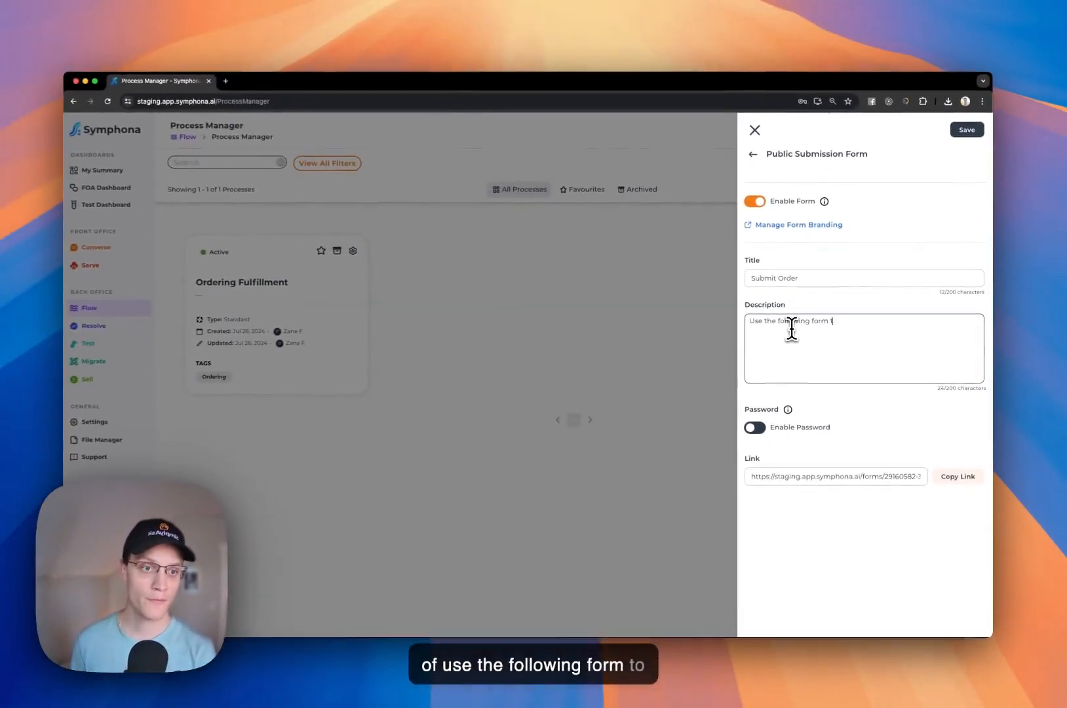
text(mit.an order)
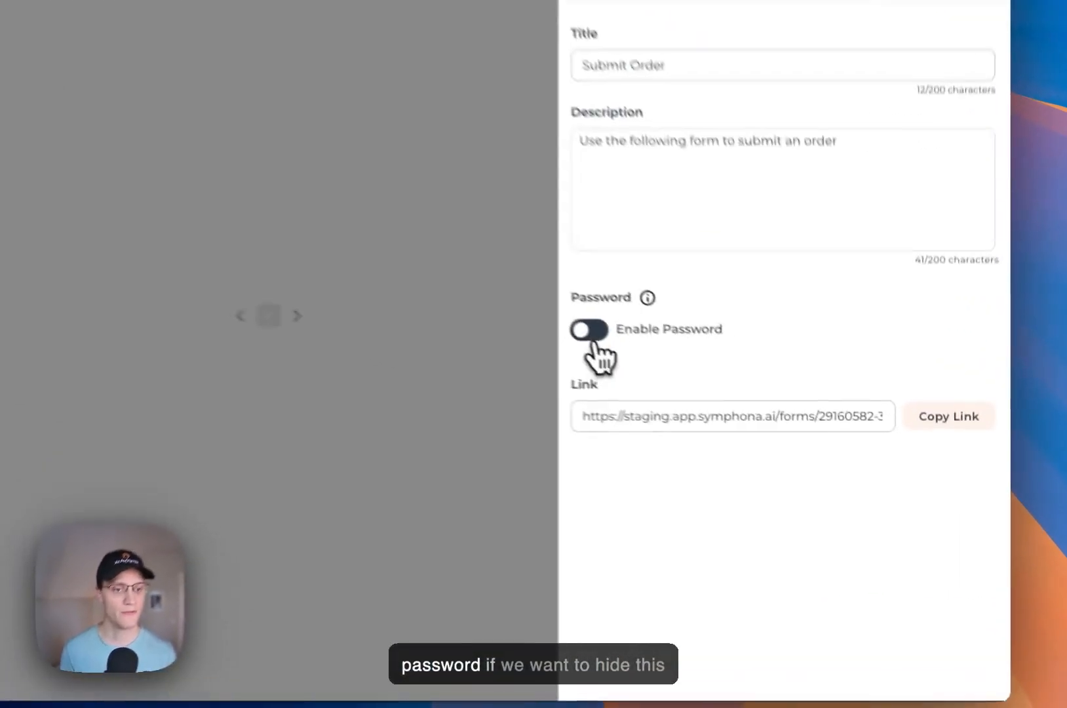
- Leave password protection off, copy the form's public link, and save the form settings
click(758, 426)
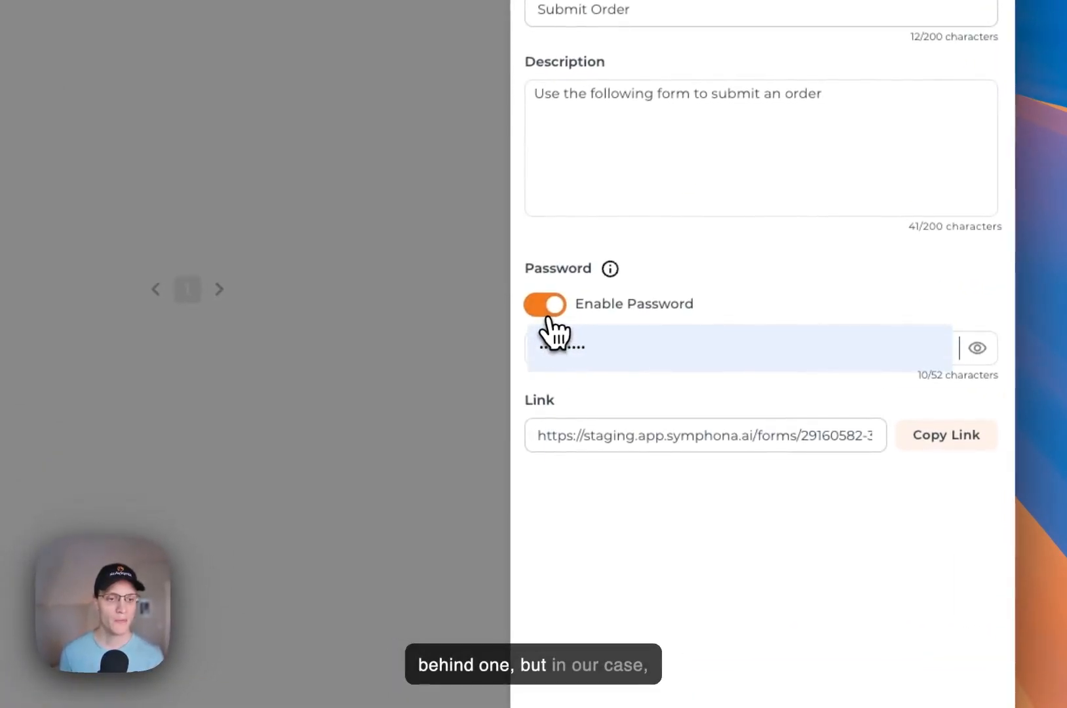
click(551, 315)
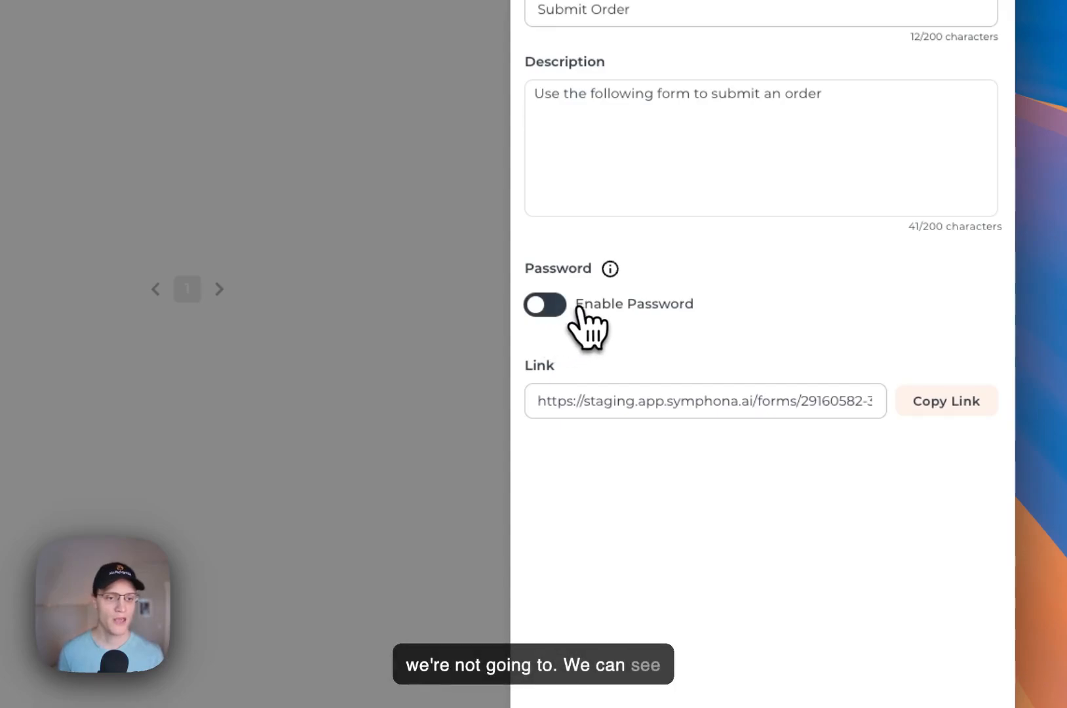
click(574, 408)
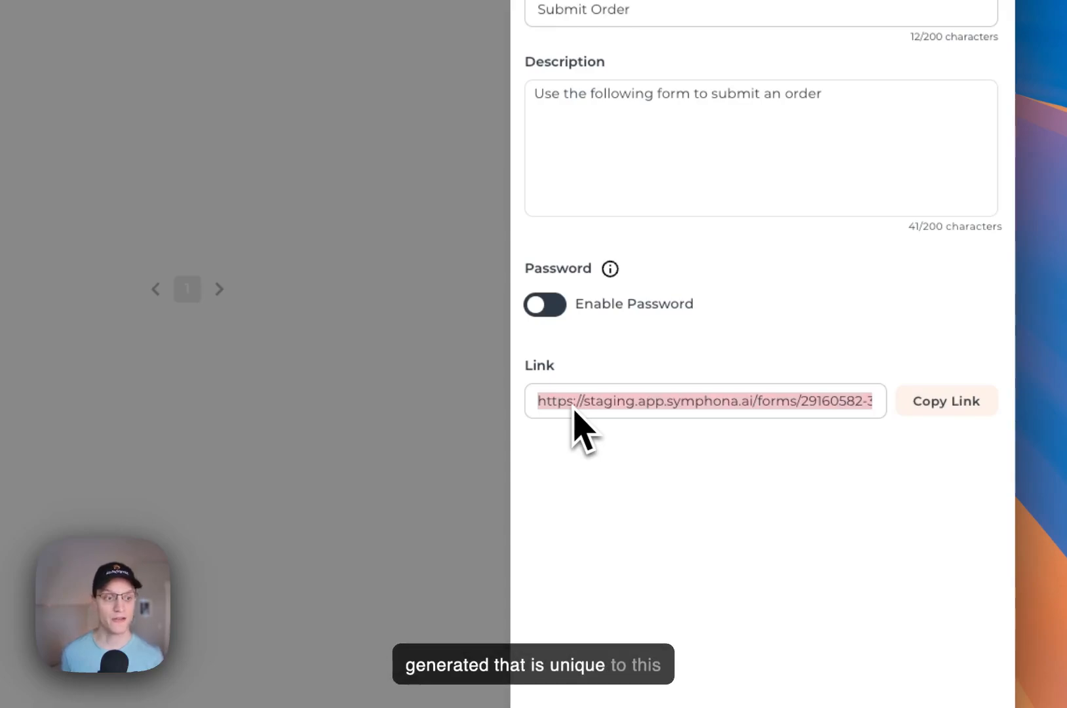
click(908, 401)
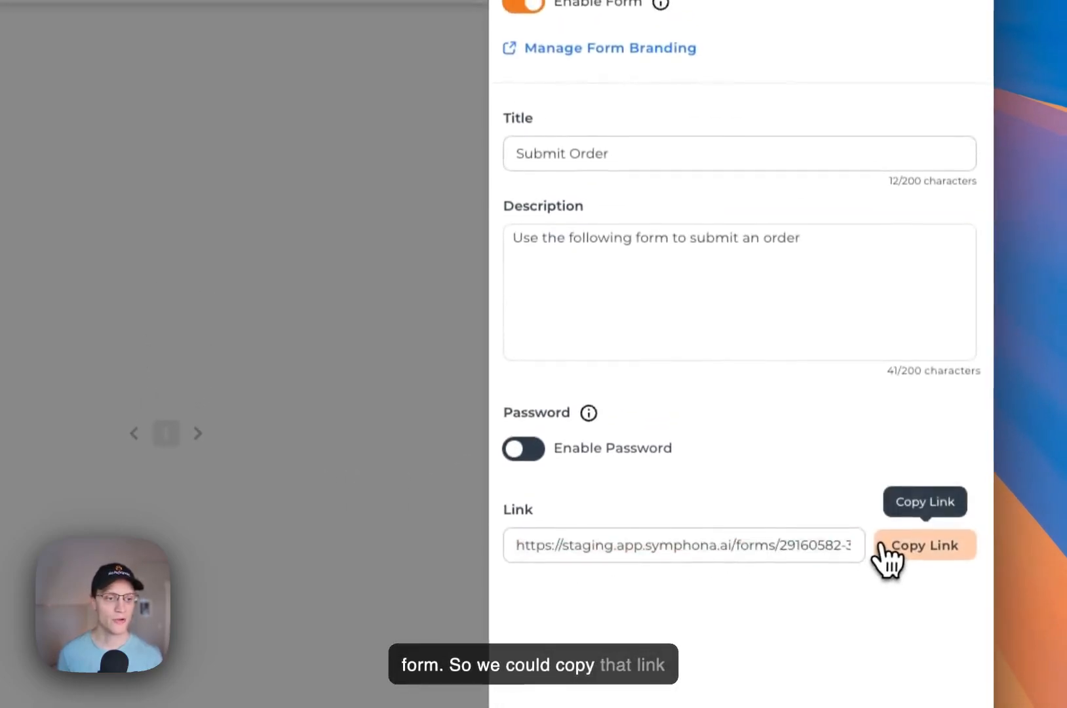
click(919, 188)
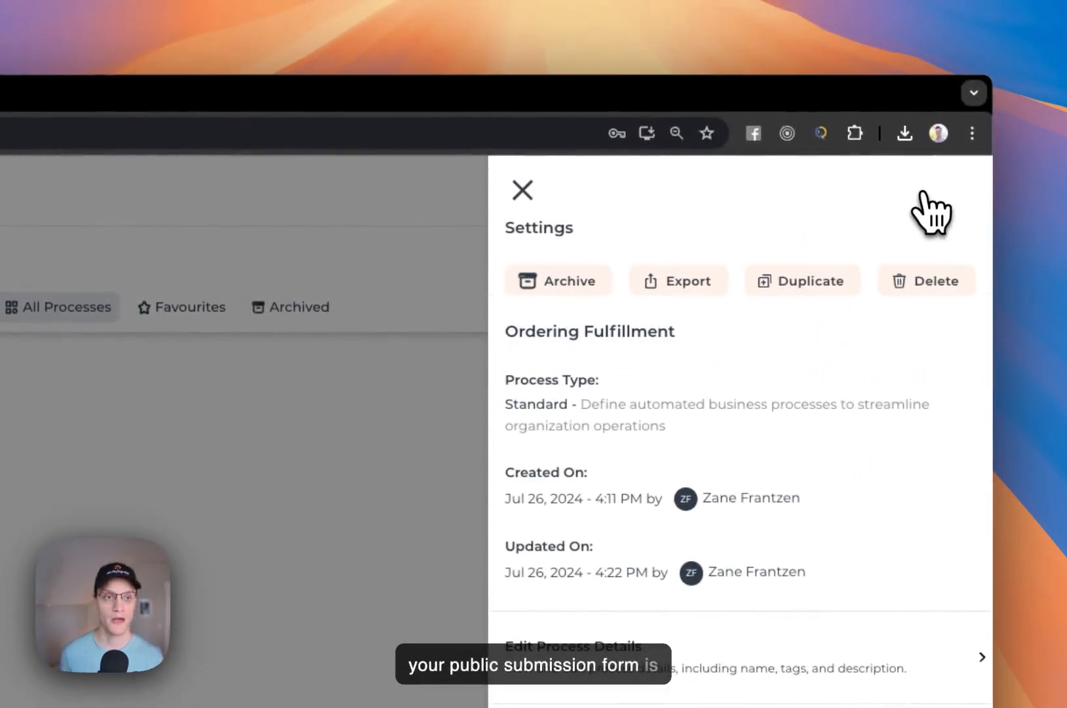
- Close the process settings and log out of the Symphona account
click(522, 191)
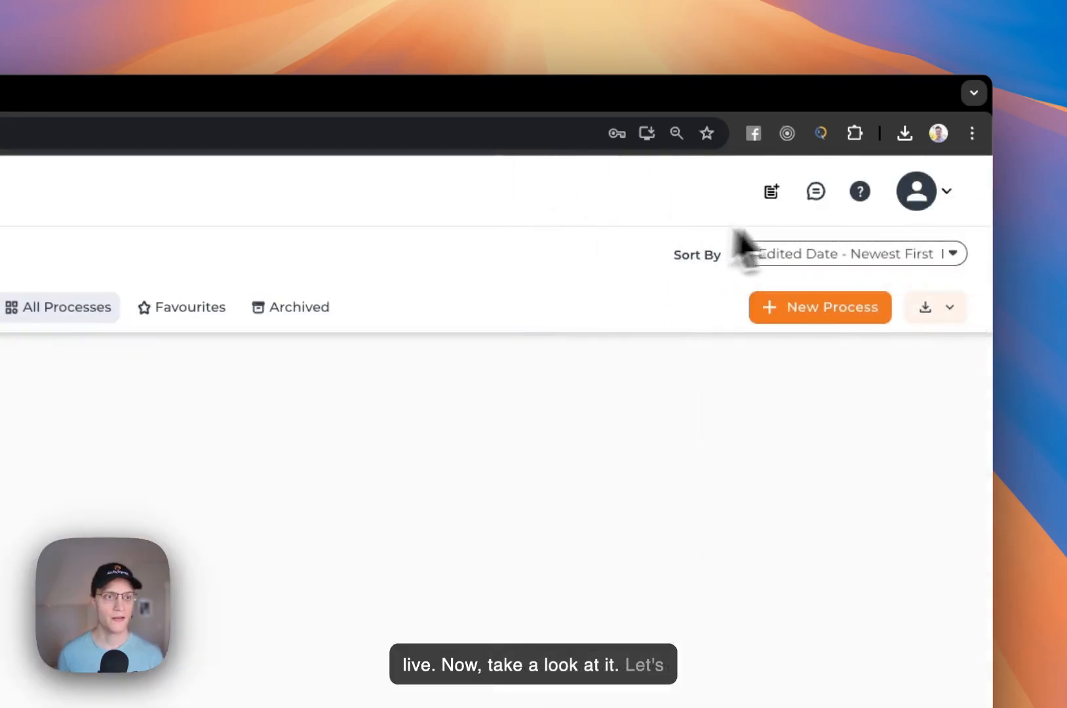
click(925, 208)
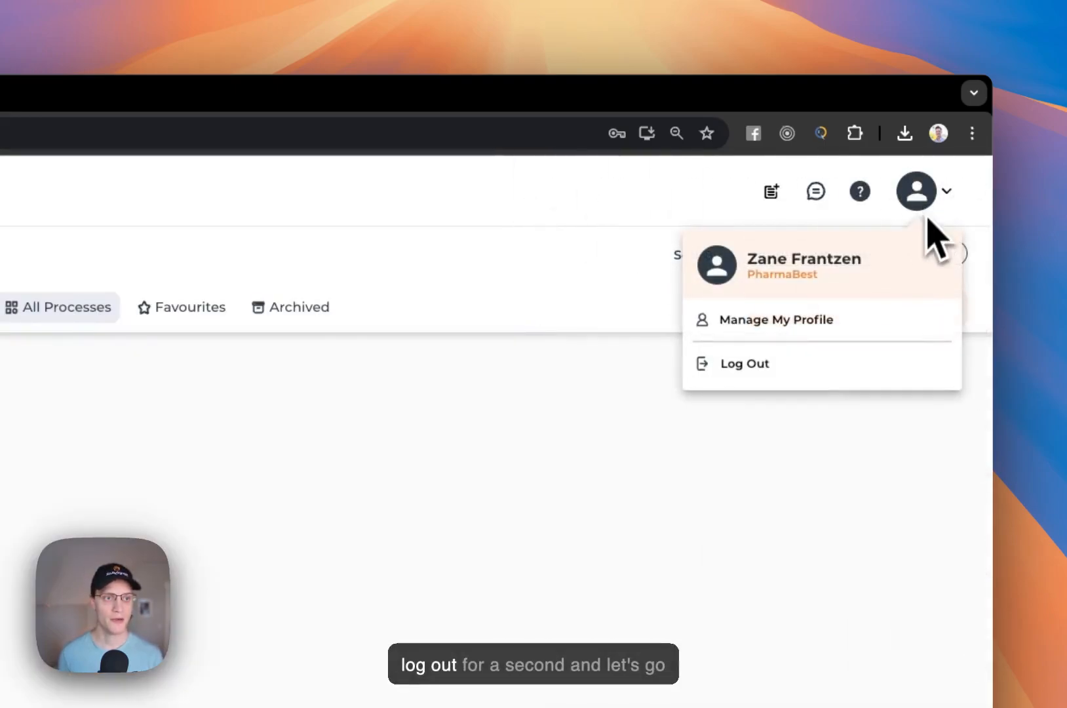
click(846, 379)
click(414, 138)
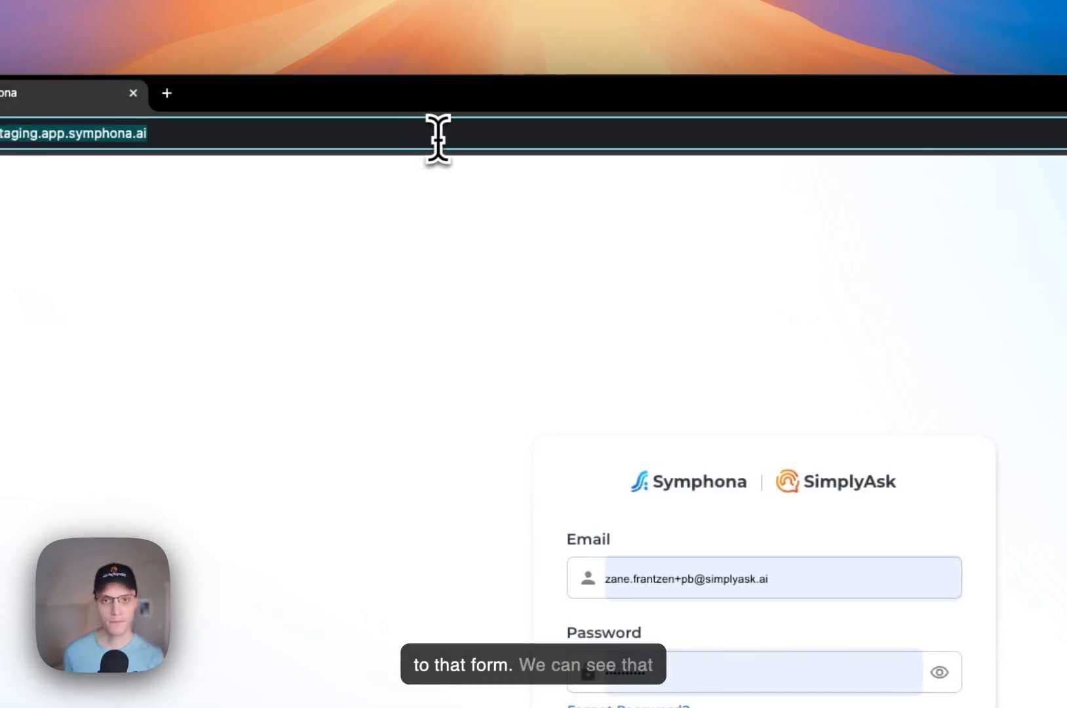
- Paste the copied link into the address bar to load the public Submit Order form
key(super+v)
key(Return)
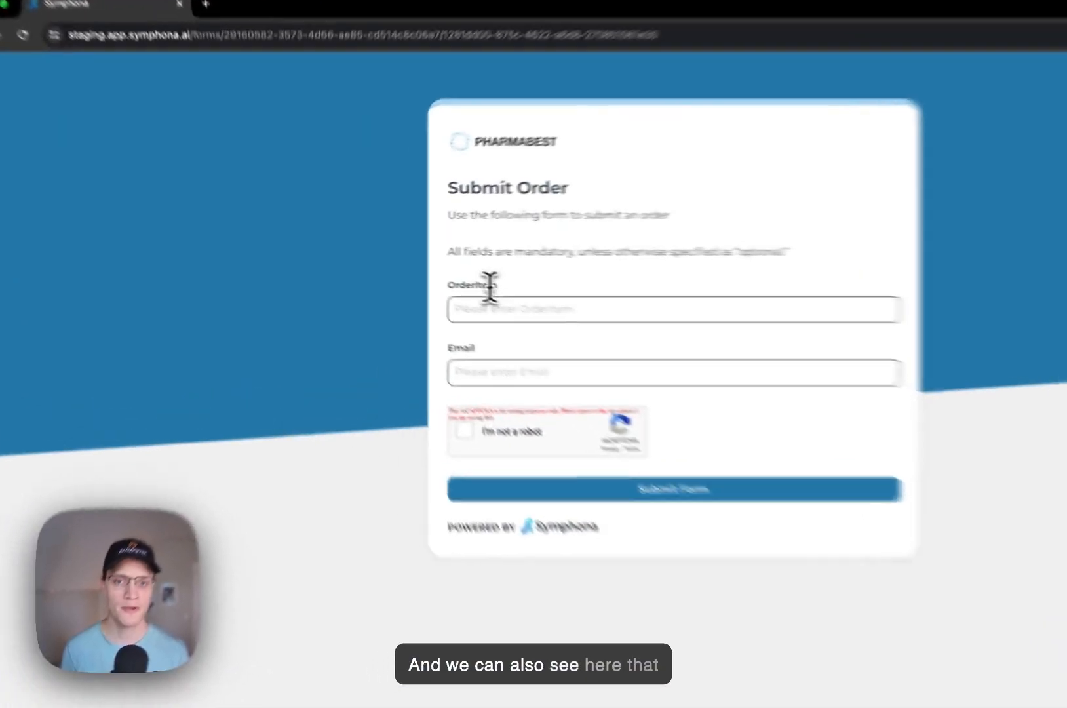
- Fill in an order item and the contact's email, pass reCAPTCHA, and submit the form
double_click(416, 264)
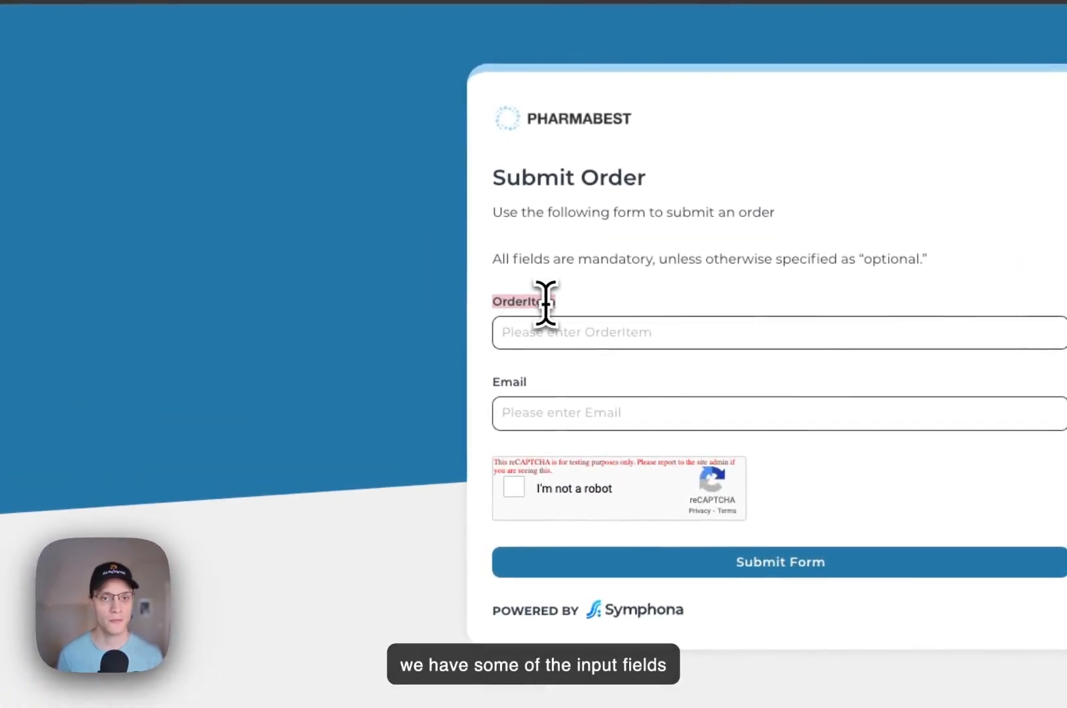
click(542, 340)
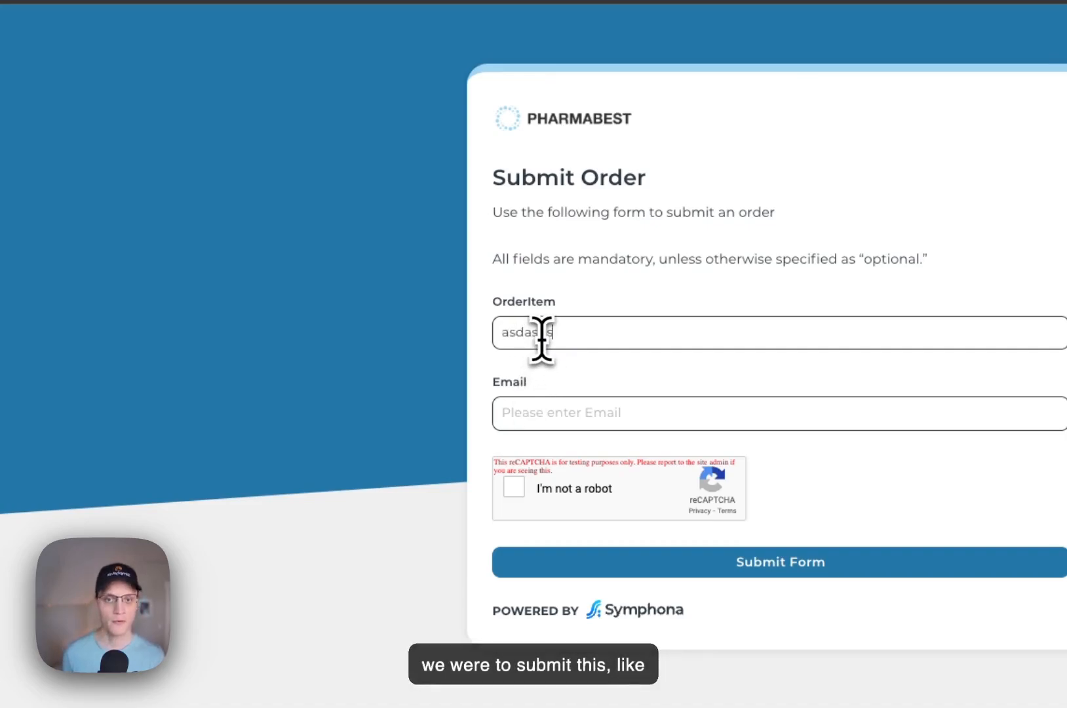
click(549, 407)
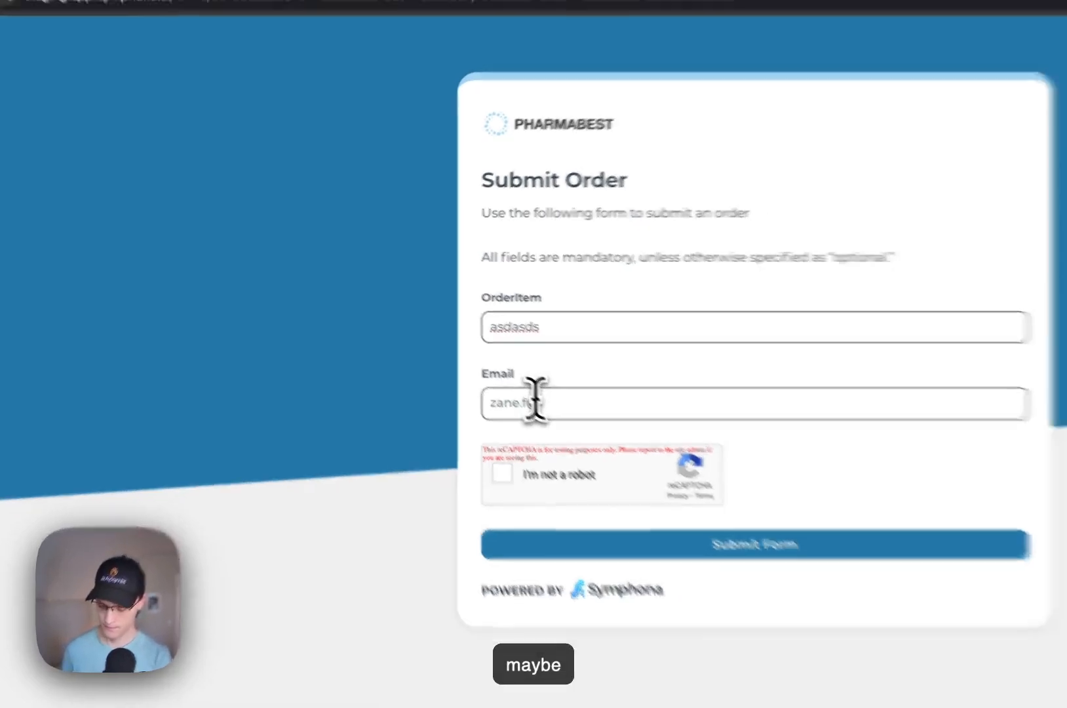
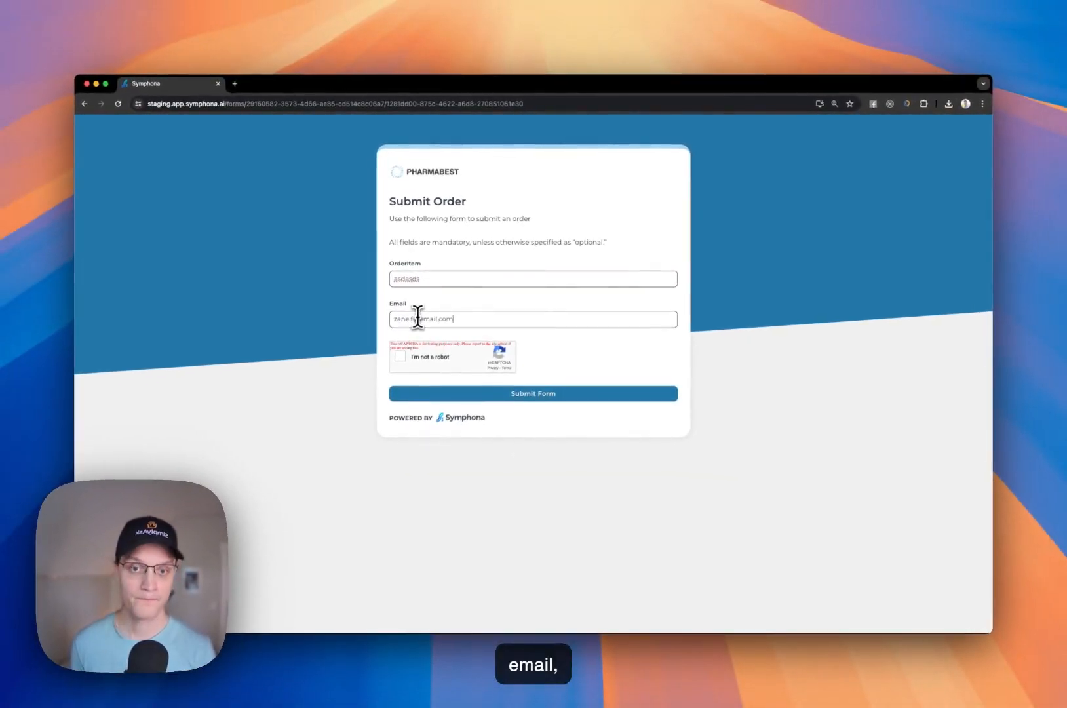
click(400, 359)
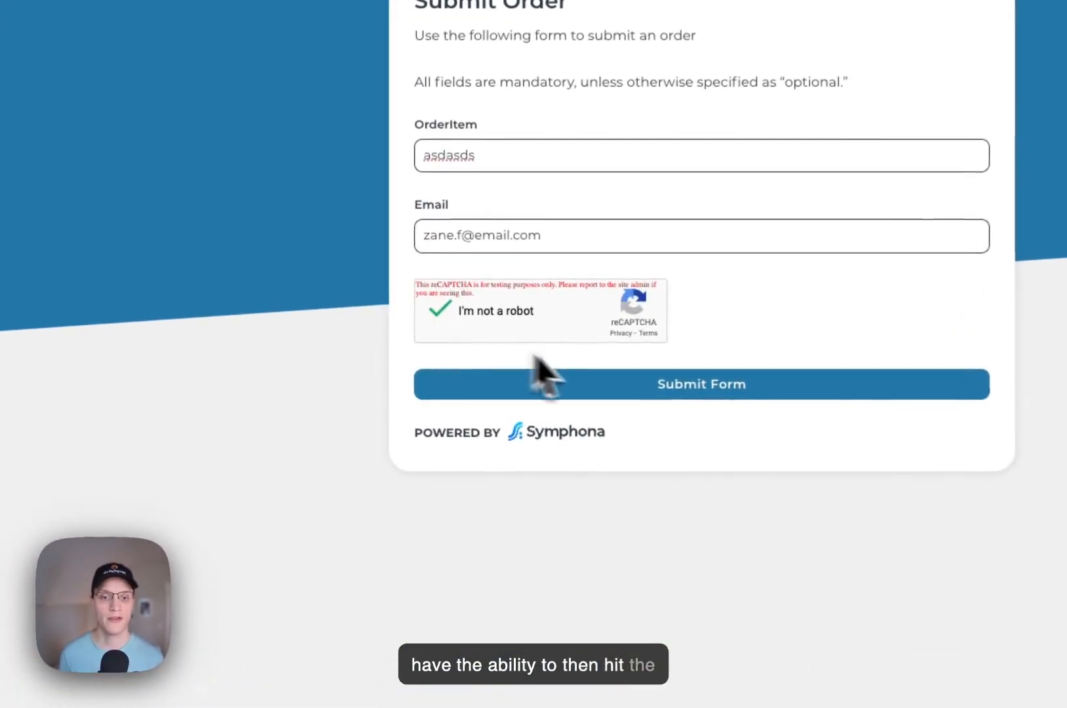
click(631, 392)
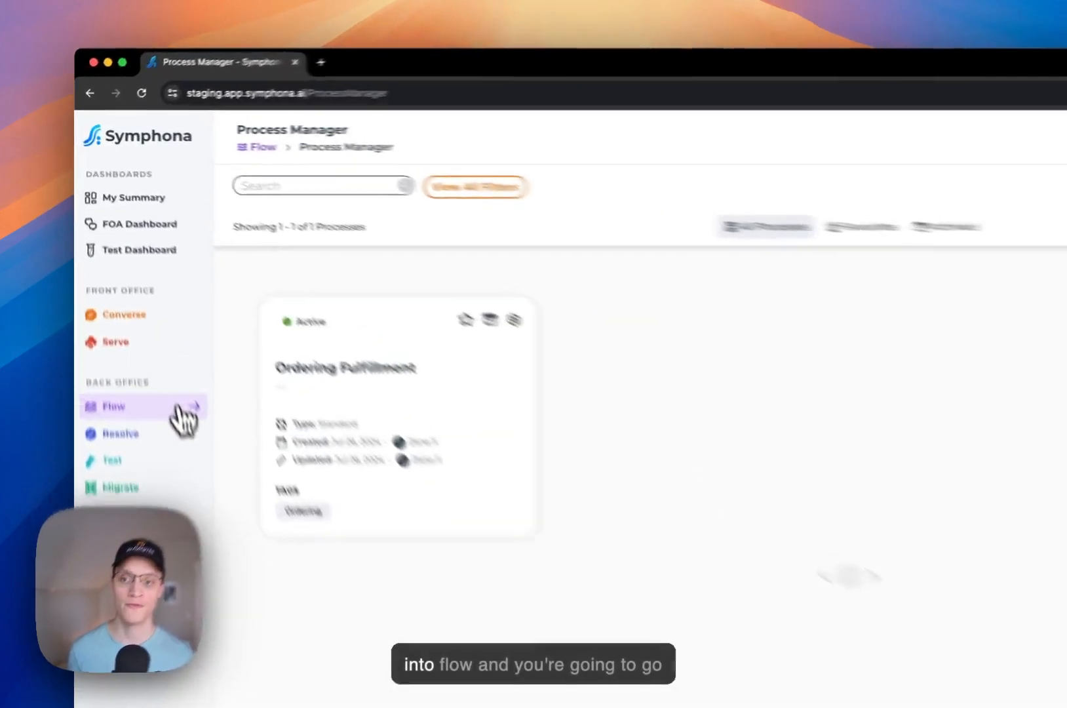
- Go to the Process Trigger page under the Flow section
click(142, 308)
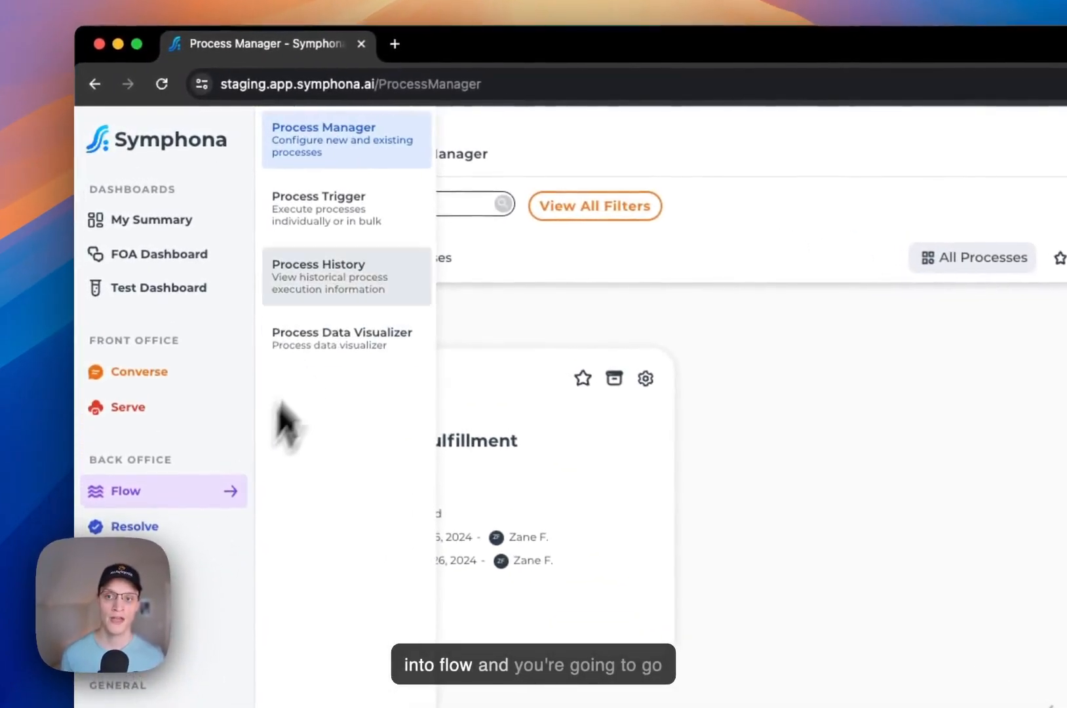
click(358, 236)
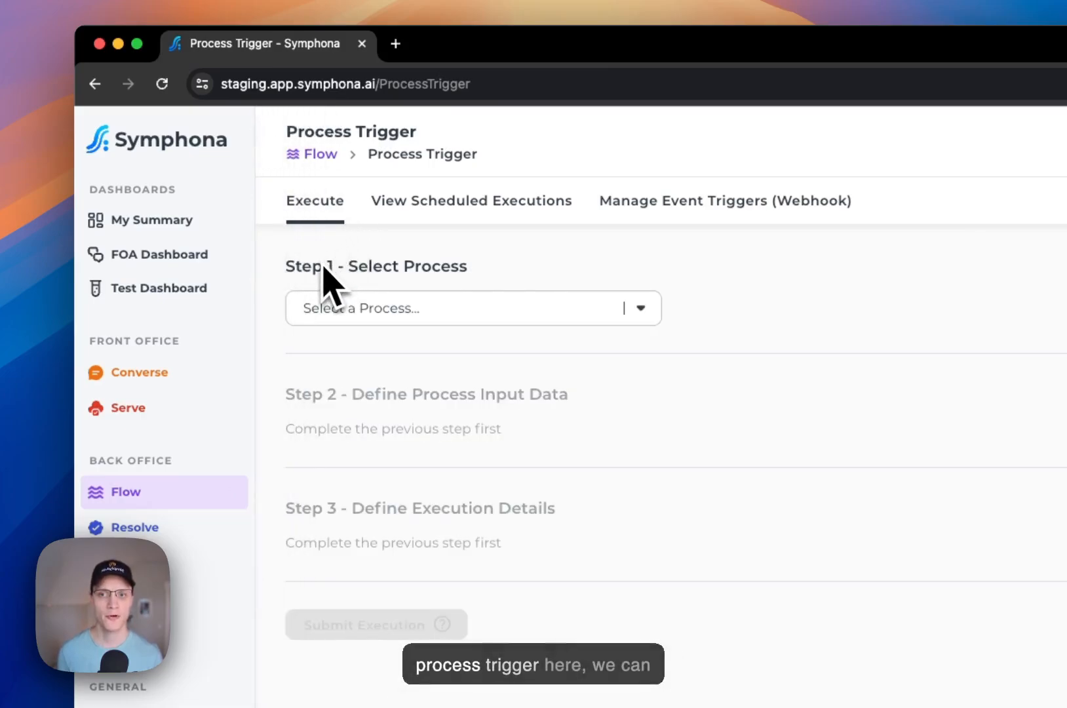
- Select Ordering Fulfillment as the process to trigger in Step 1
click(368, 312)
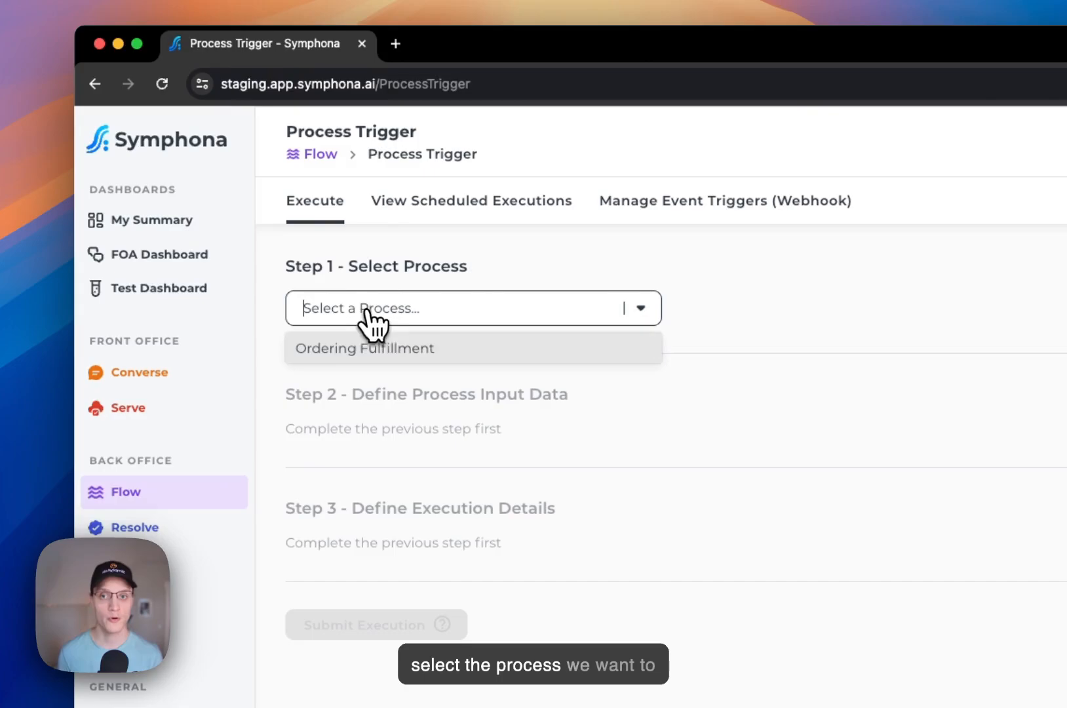
click(367, 351)
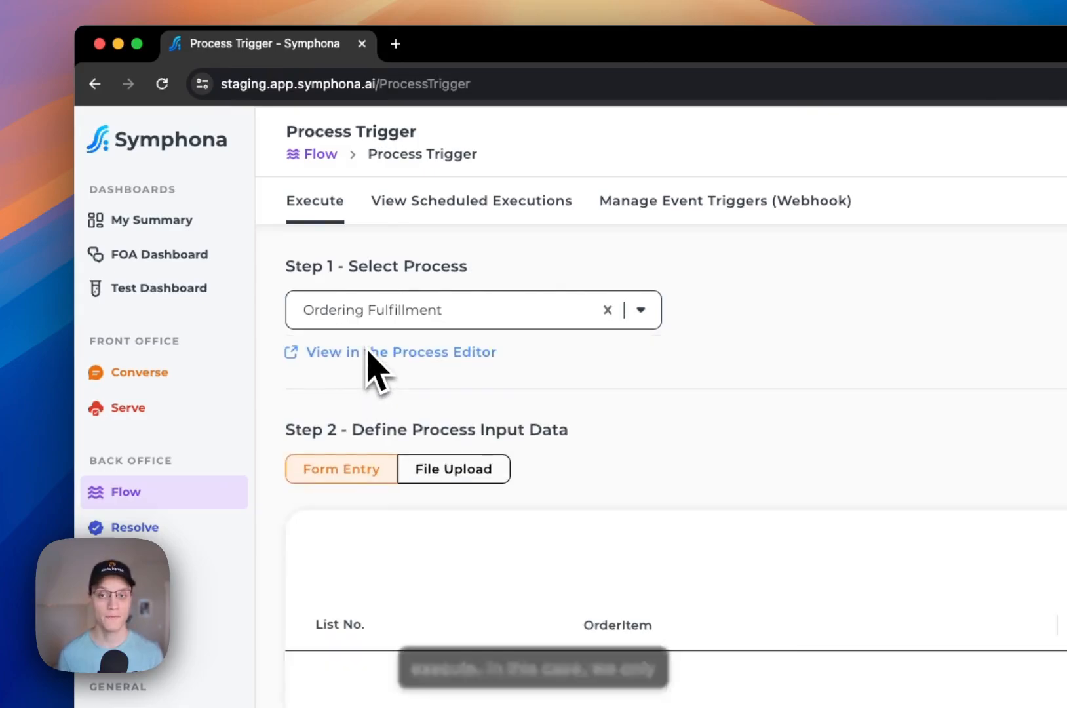
scroll(573, 371, down, 1)
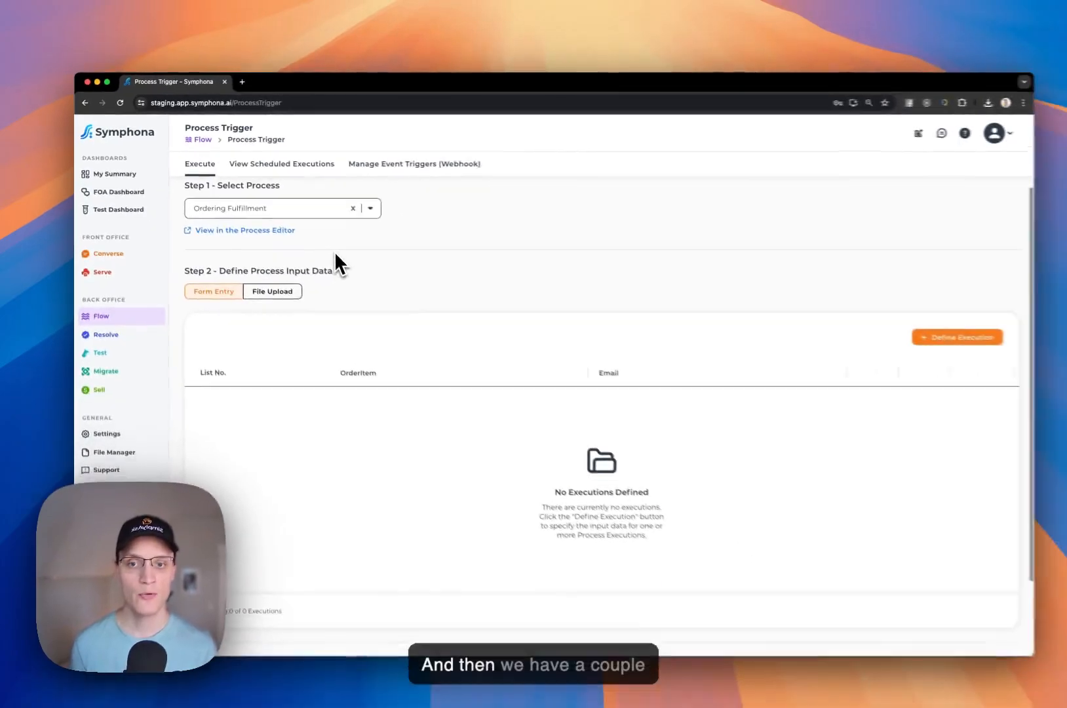
scroll(322, 245, down, 1)
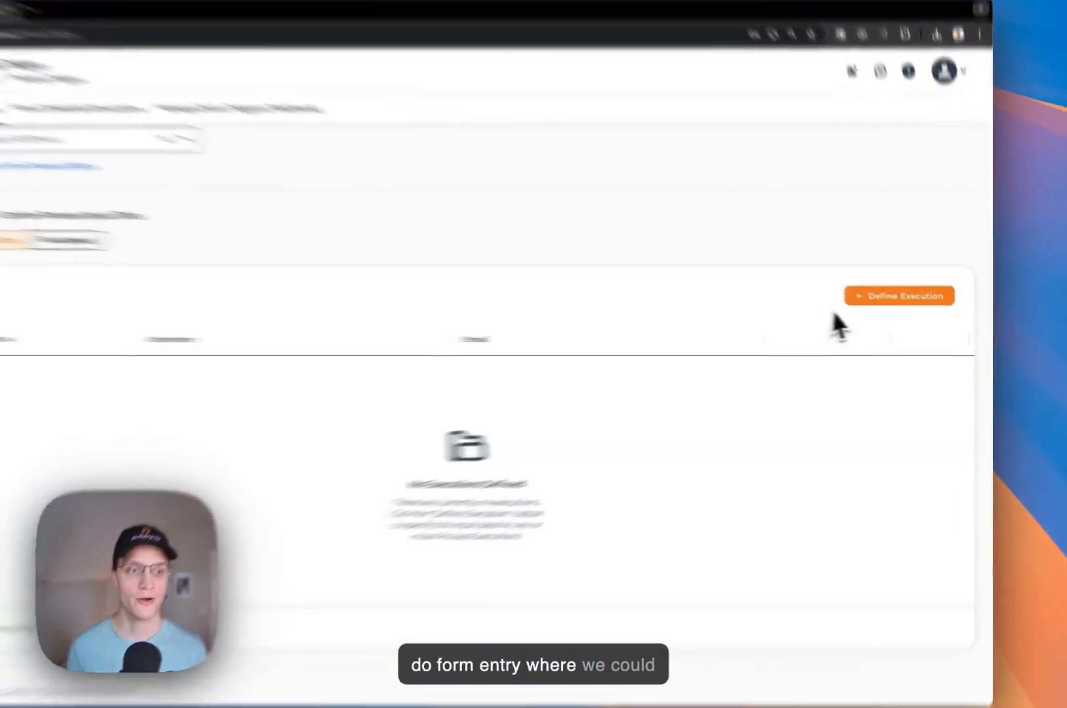
- Add an execution with OrderItem 'asdasd' and the contact's email address
click(919, 310)
click(630, 165)
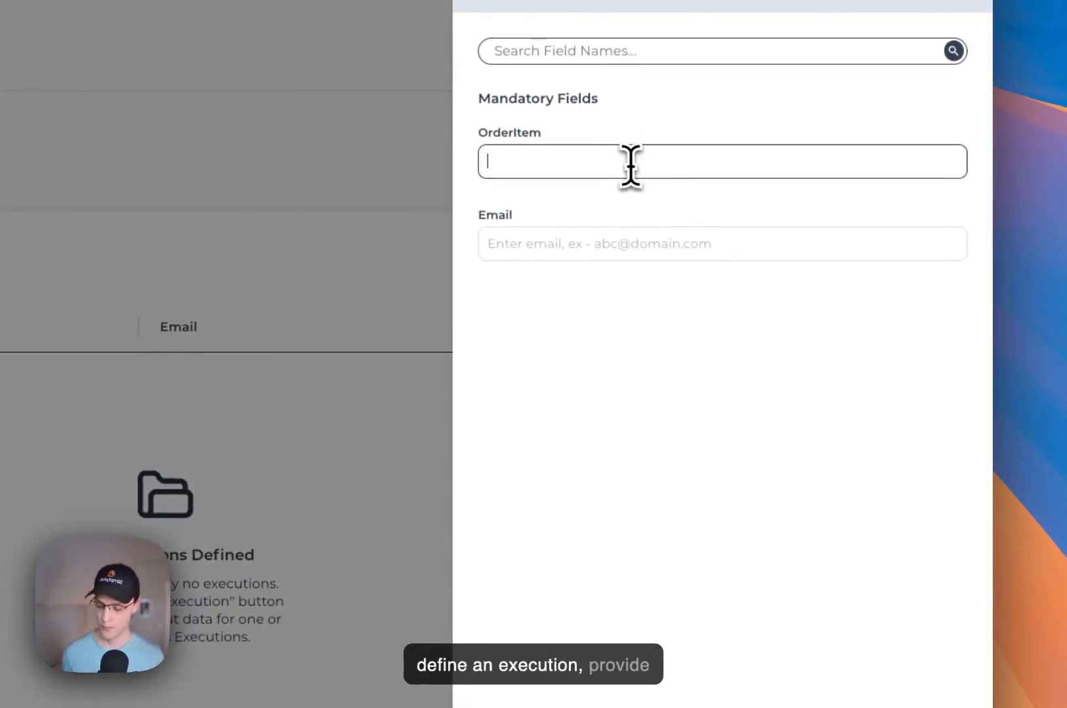
text(asdasd)
click(618, 236)
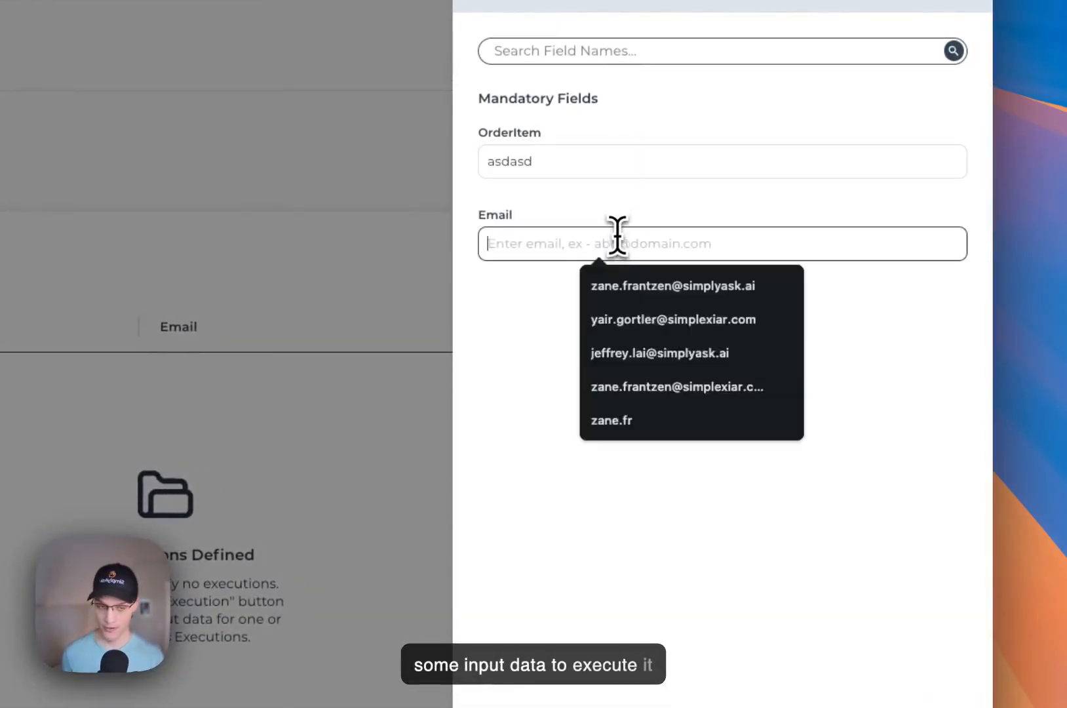
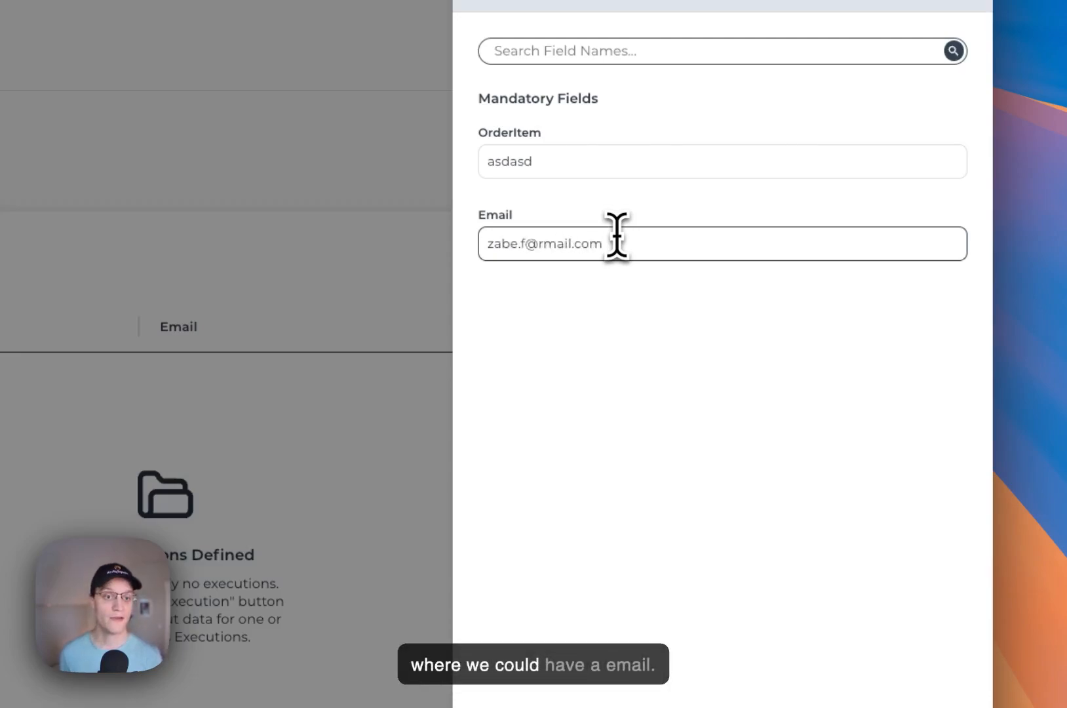
click(691, 633)
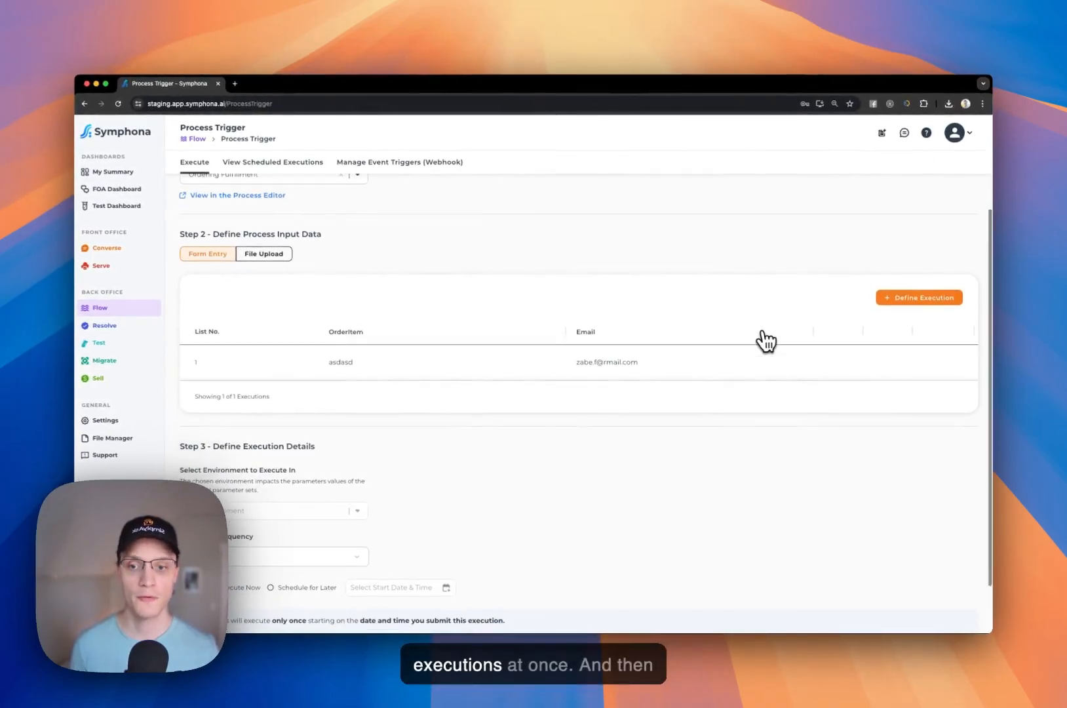
scroll(765, 340, down, 2)
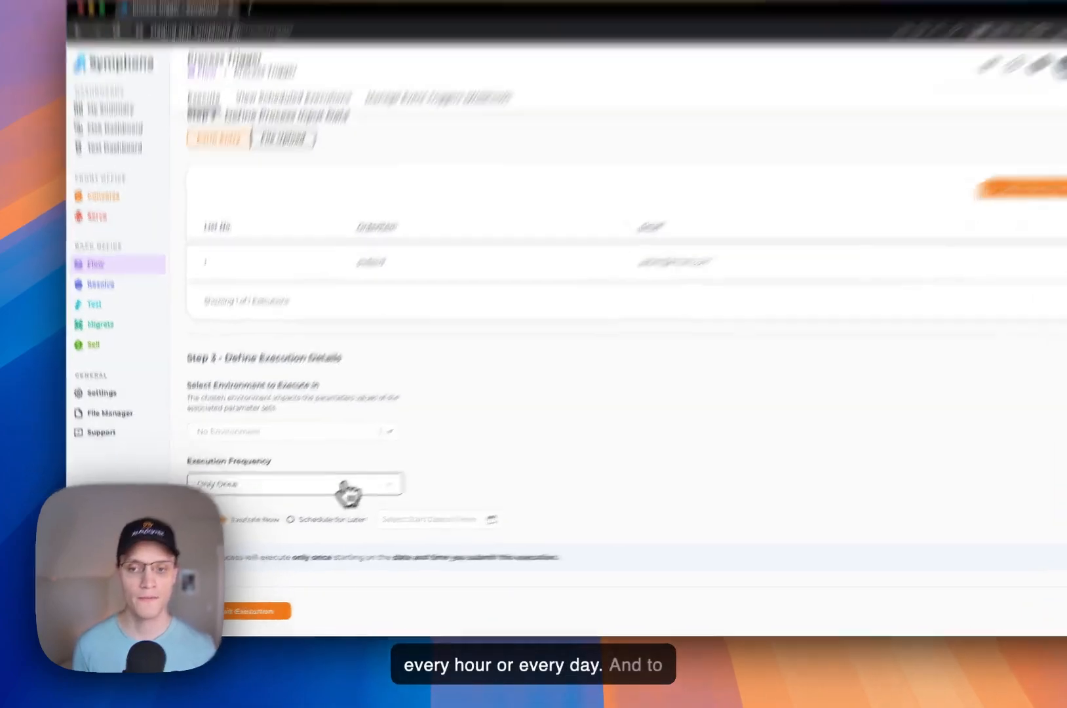
click(317, 499)
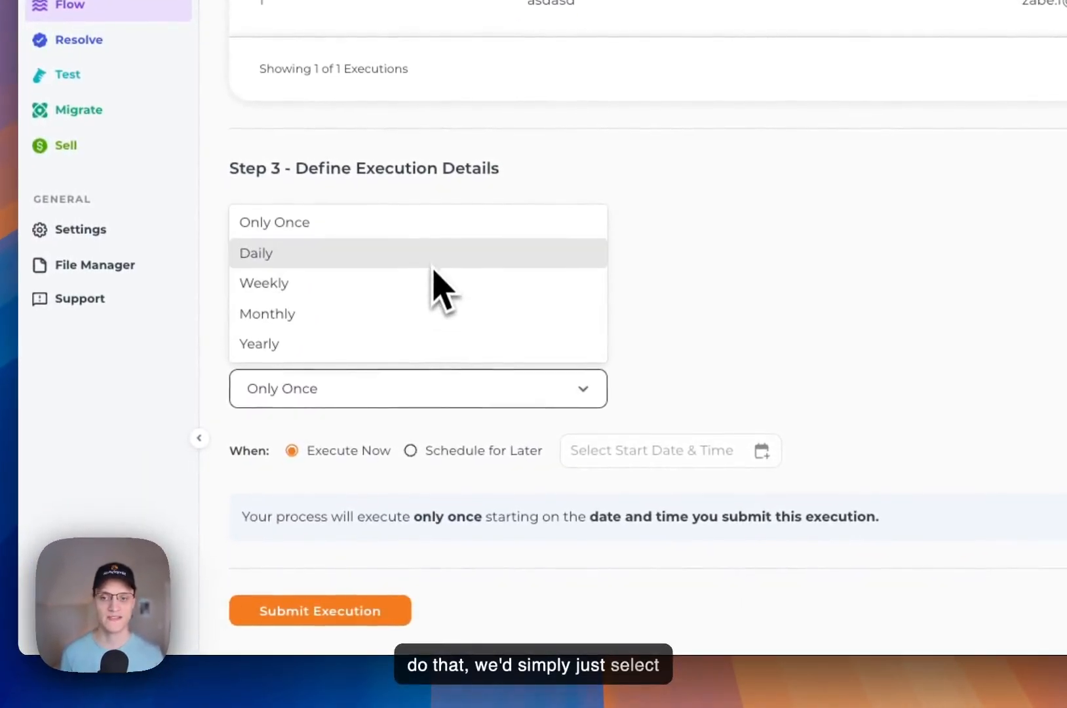
click(433, 262)
scroll(590, 334, down, 1)
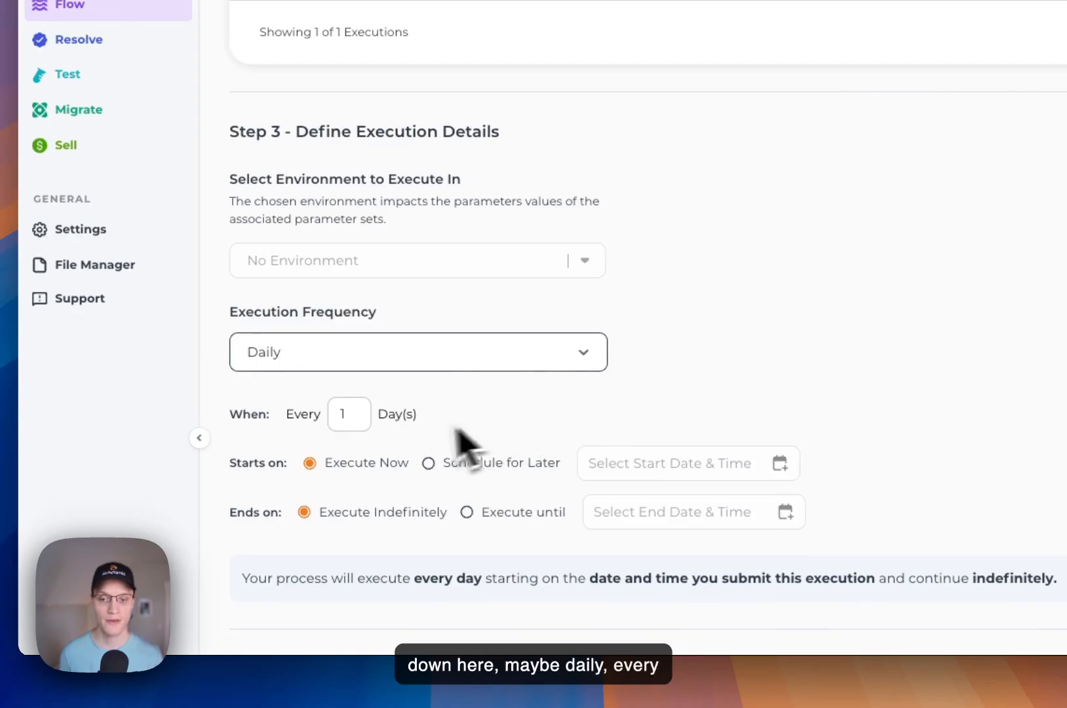
click(383, 357)
click(389, 452)
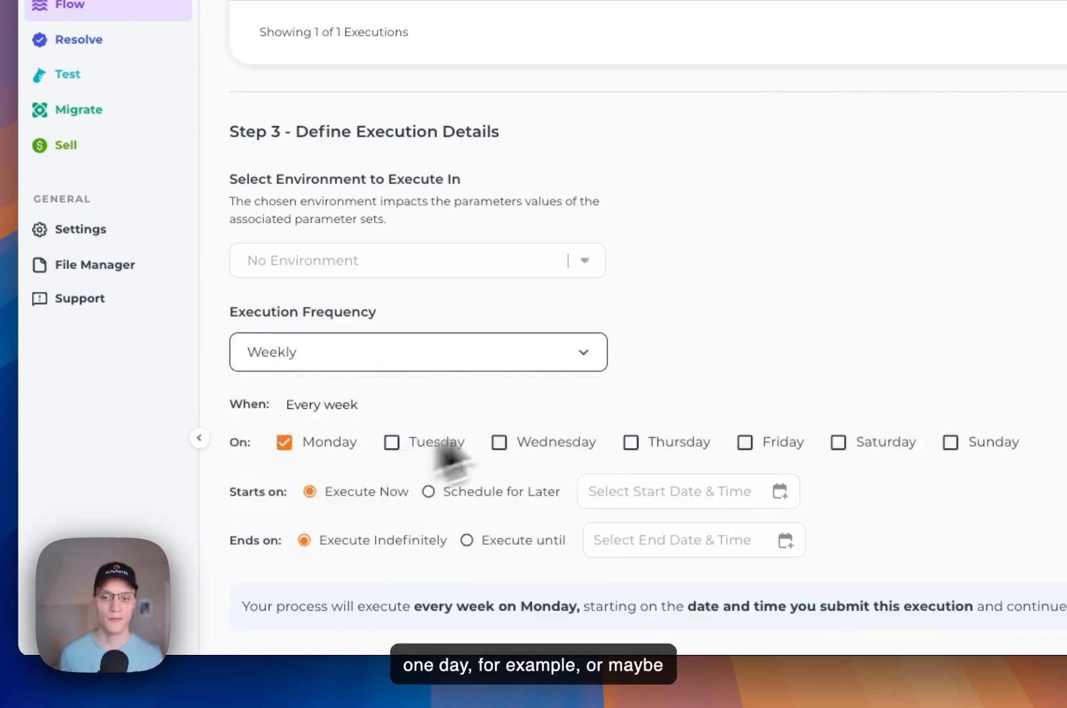
scroll(453, 462, down, 1)
scroll(364, 426, down, 1)
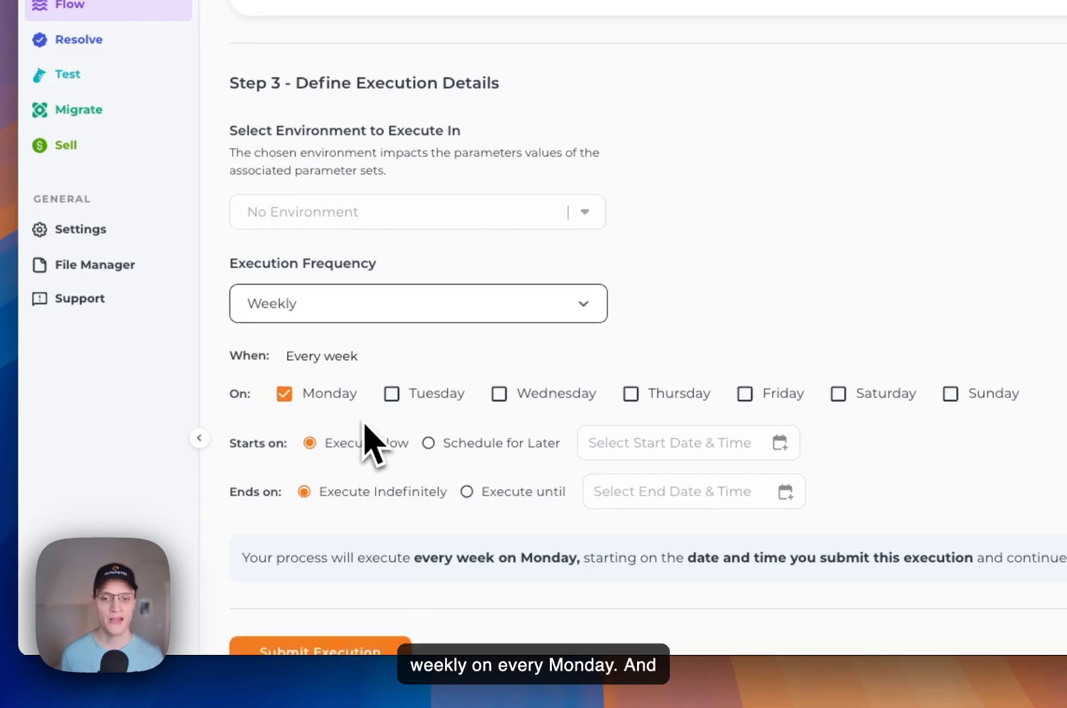
click(395, 334)
click(390, 347)
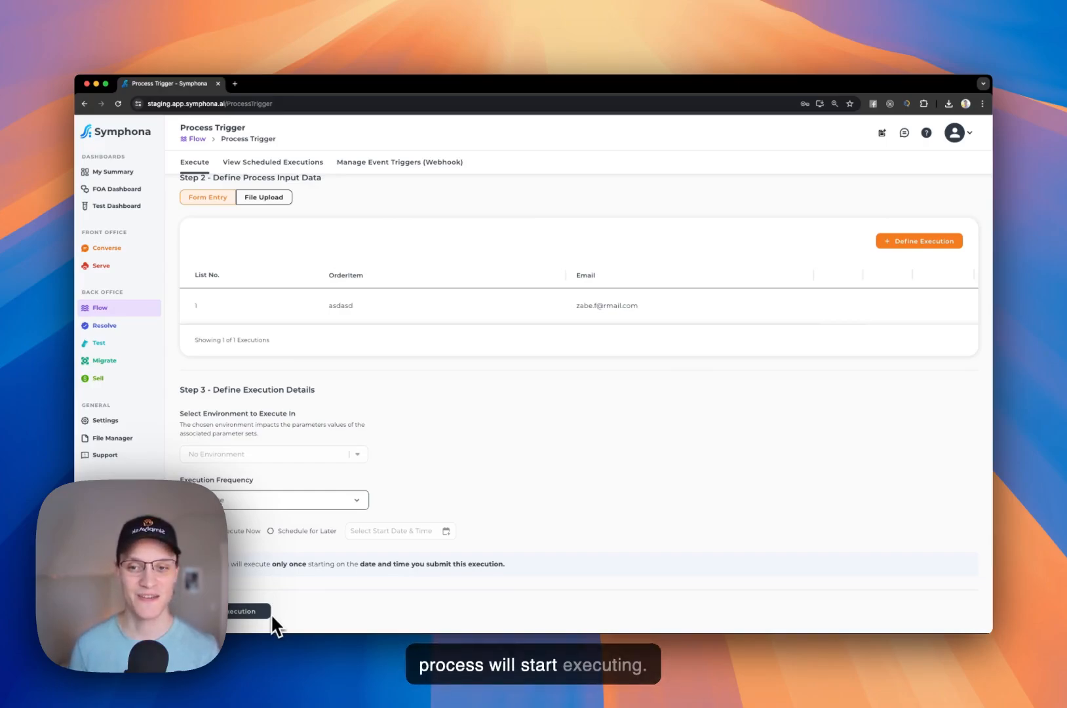
click(271, 613)
- Delete the only execution row (row 1) from the Ordering Fulfillment input table
scroll(471, 422, up, 2)
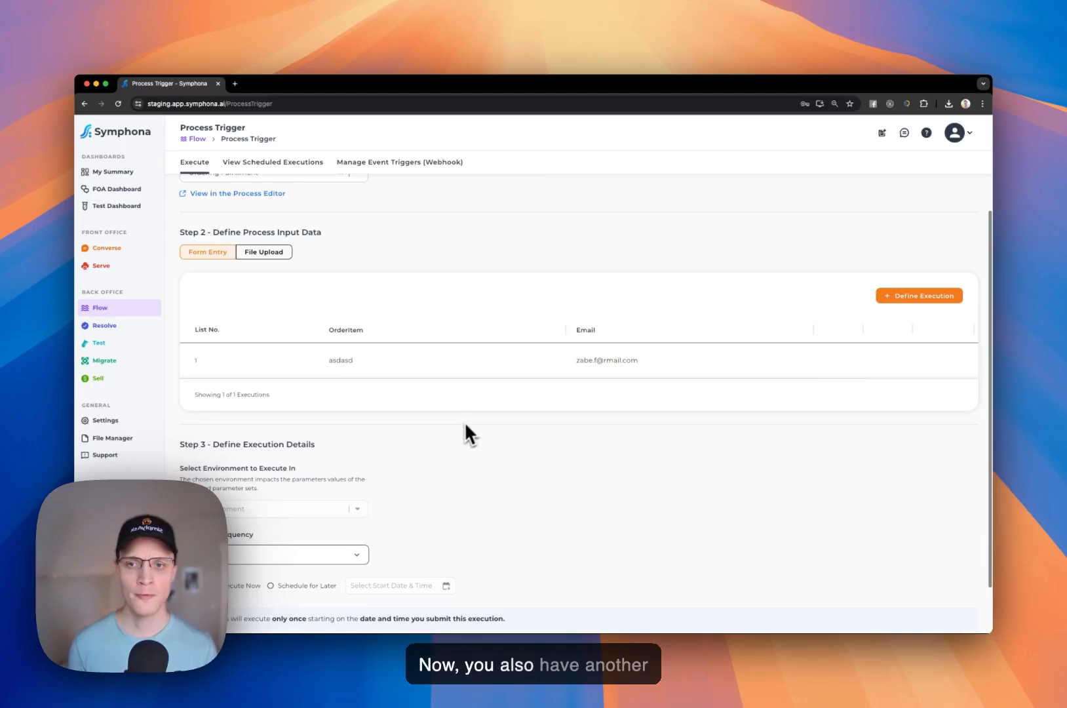
scroll(467, 425, up, 1)
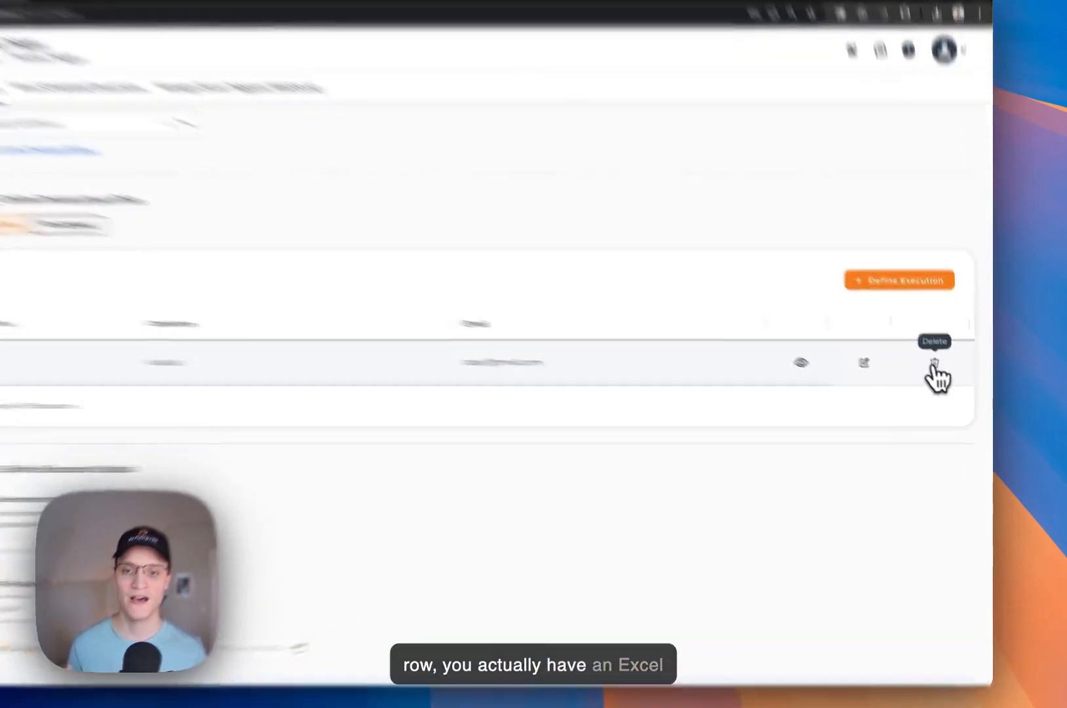
click(946, 379)
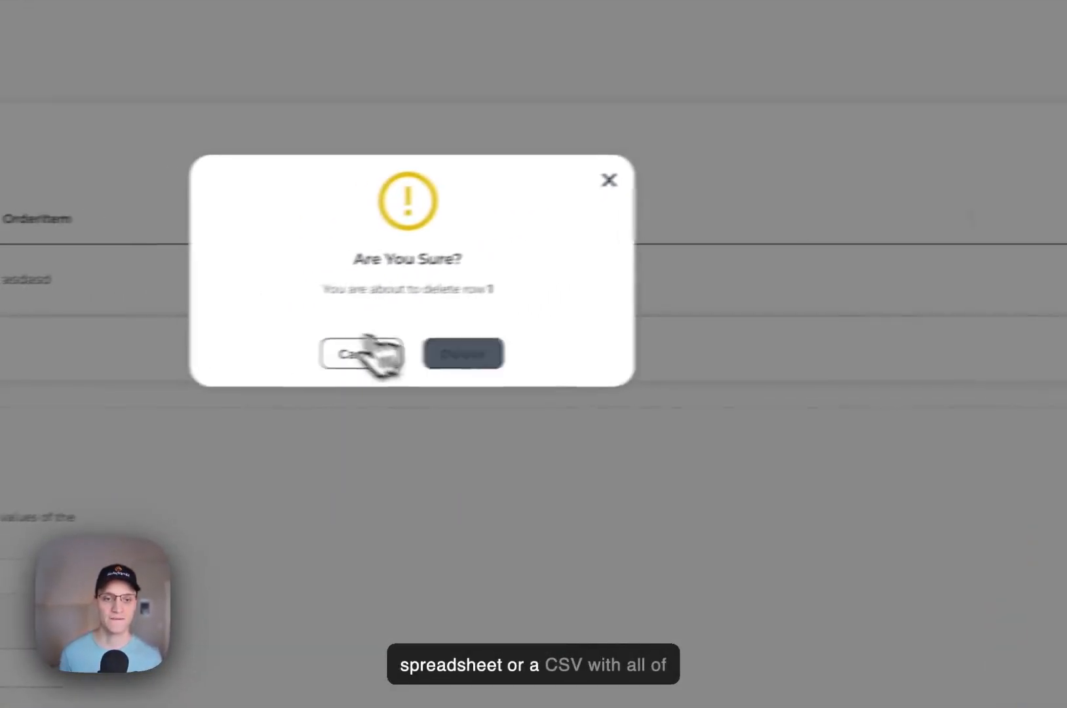
click(127, 392)
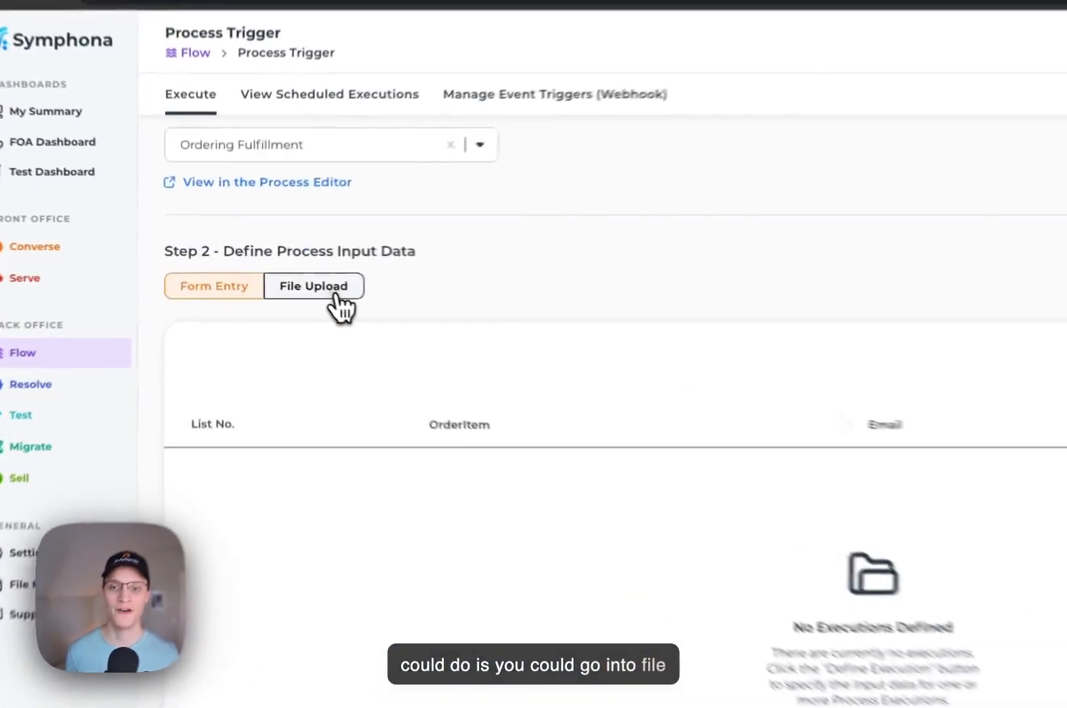
- Switch Step 2 input data to File Upload and review the expected OrderItem and Email column fields
click(276, 275)
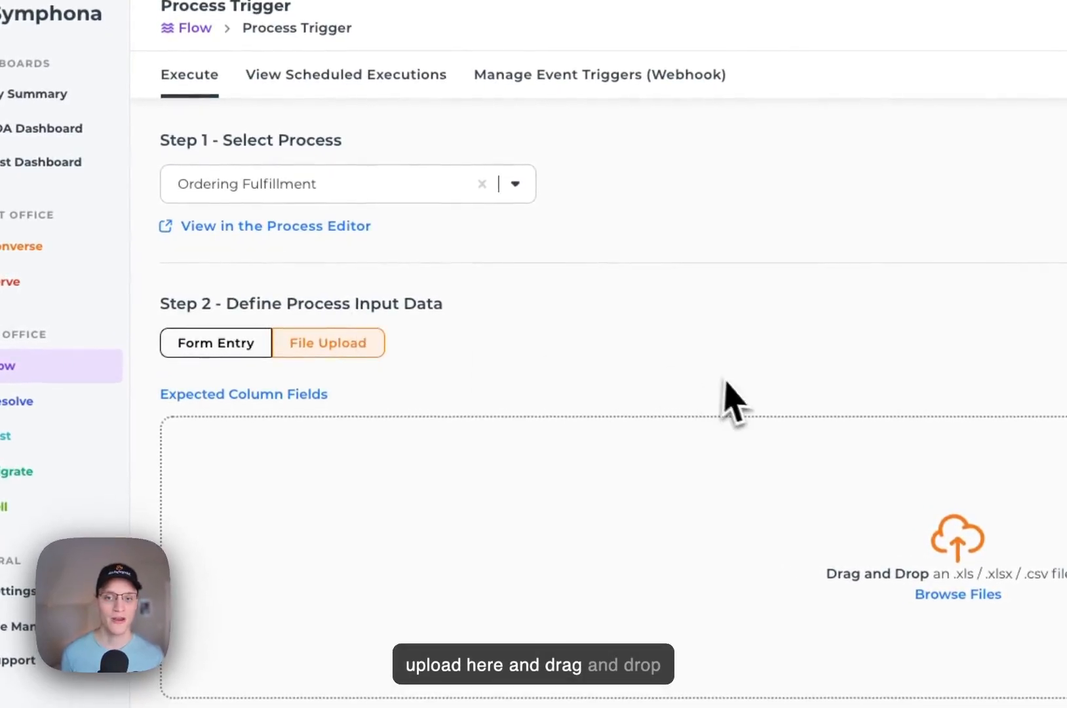
click(326, 399)
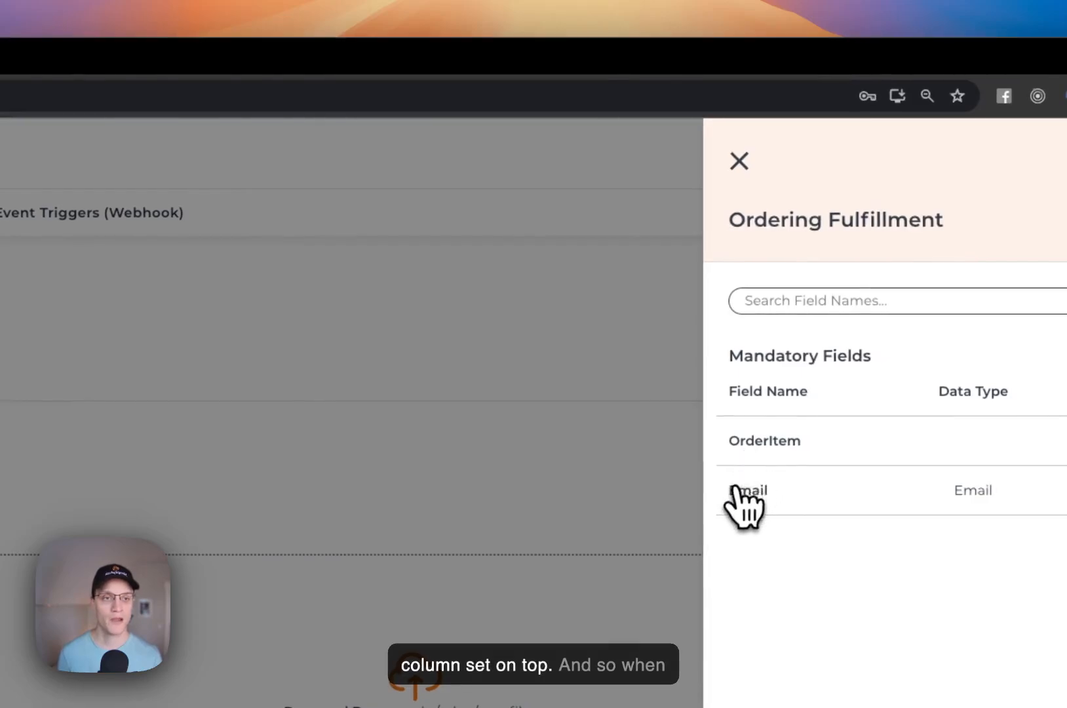
click(739, 161)
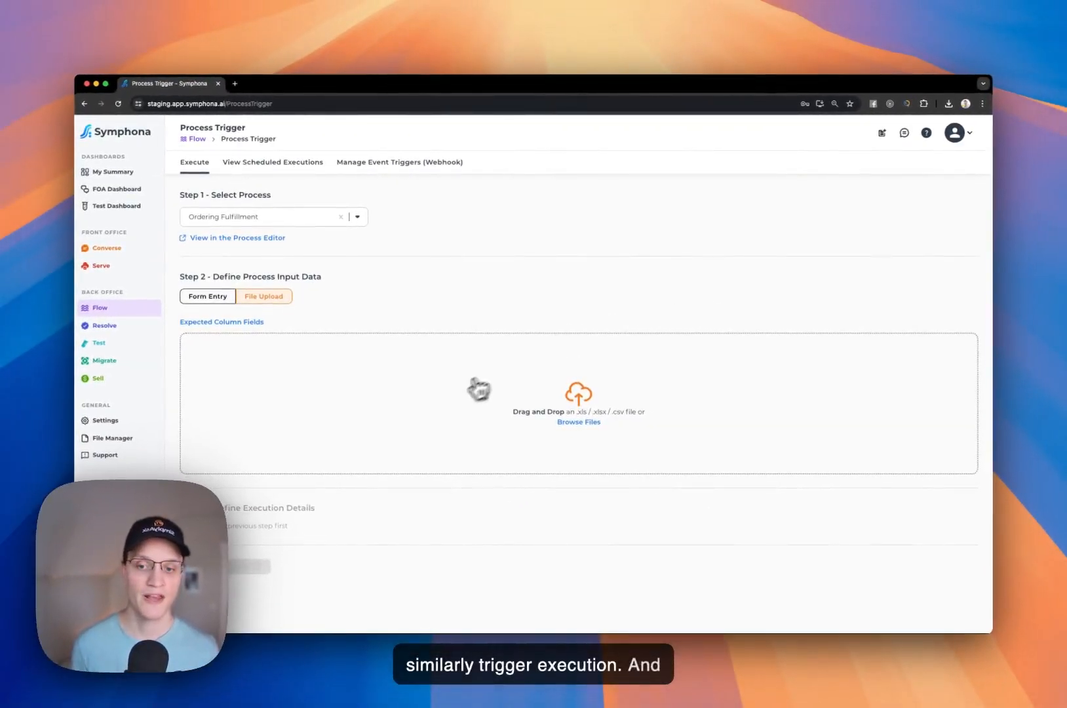
- Return Step 2 input data to Form Entry, leaving the executions table empty
click(215, 298)
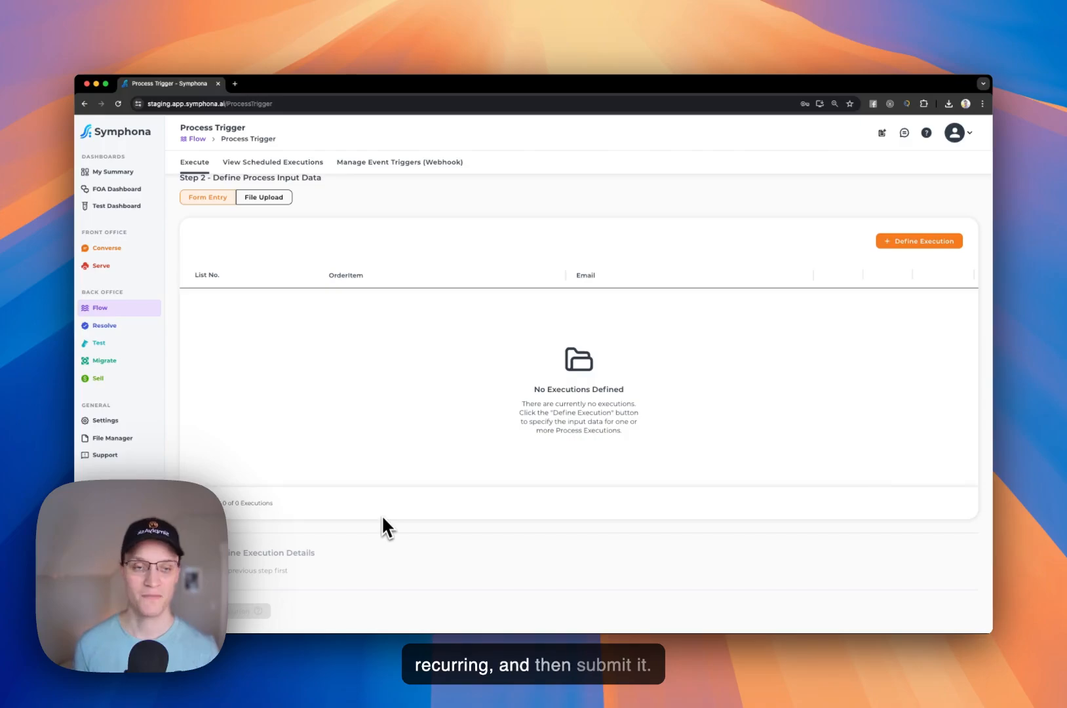
scroll(382, 514, up, 3)
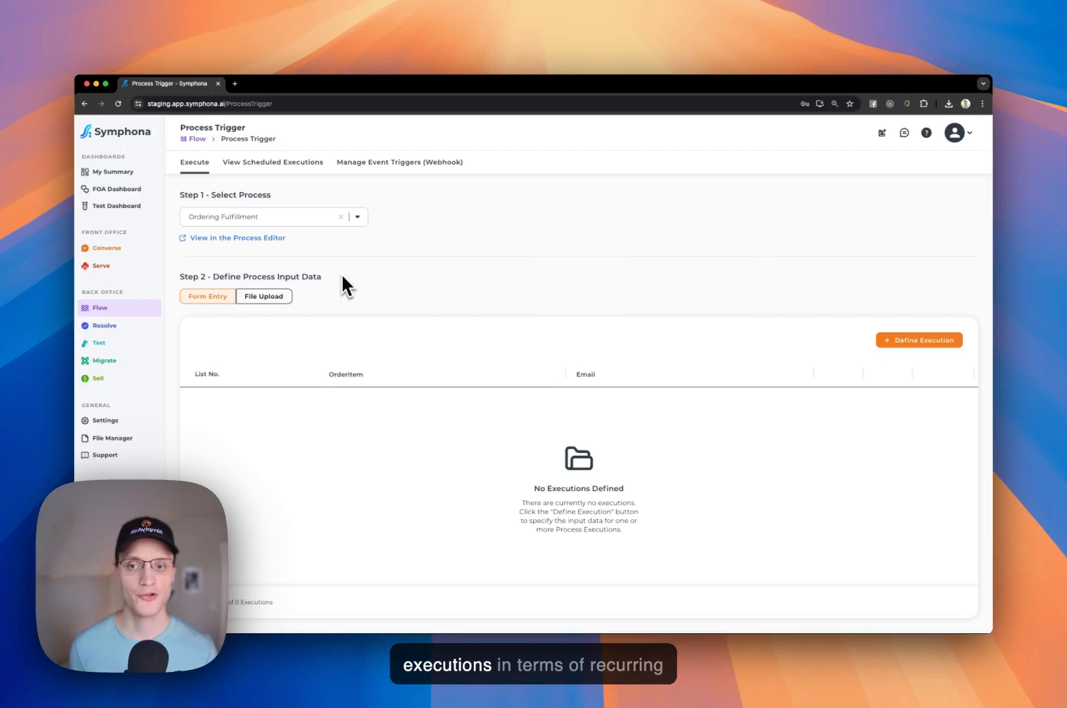
scroll(341, 276, down, 1)
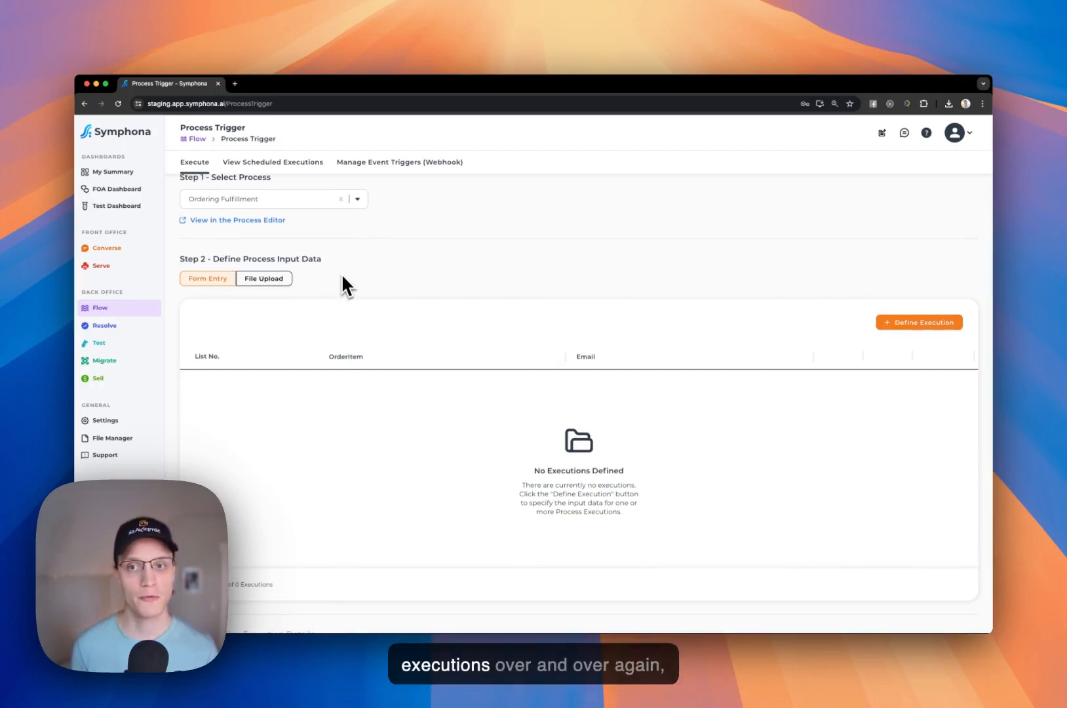
scroll(340, 281, down, 1)
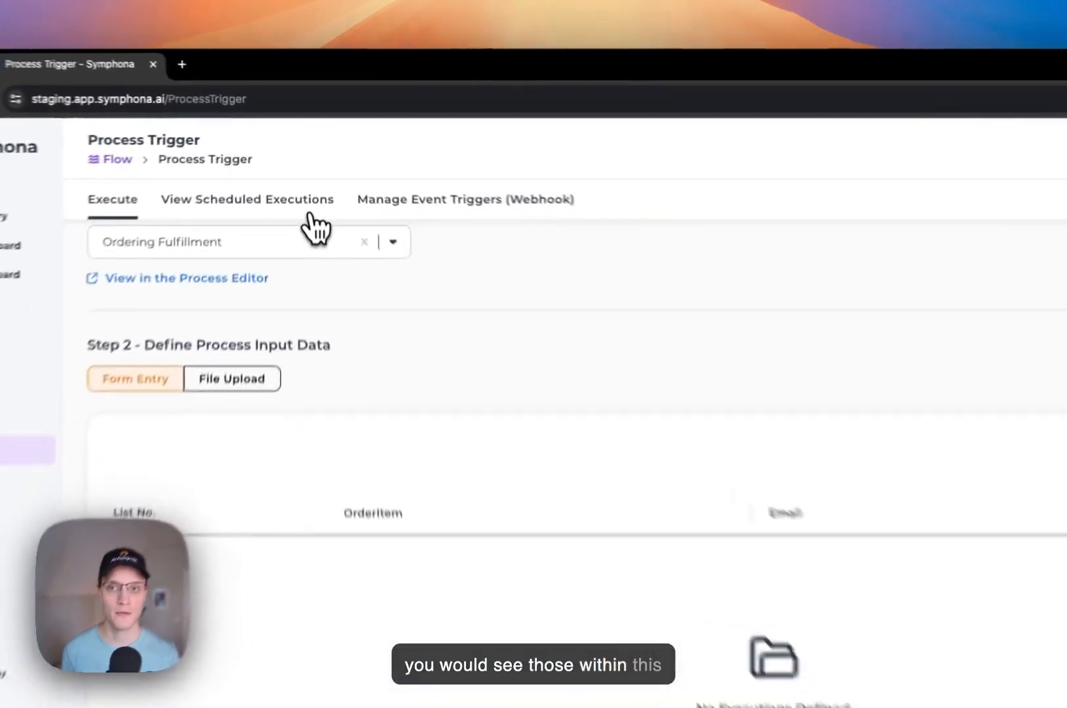
- After a brief look at scheduled executions, reselect Ordering Fulfillment as the process to execute
click(309, 211)
click(632, 655)
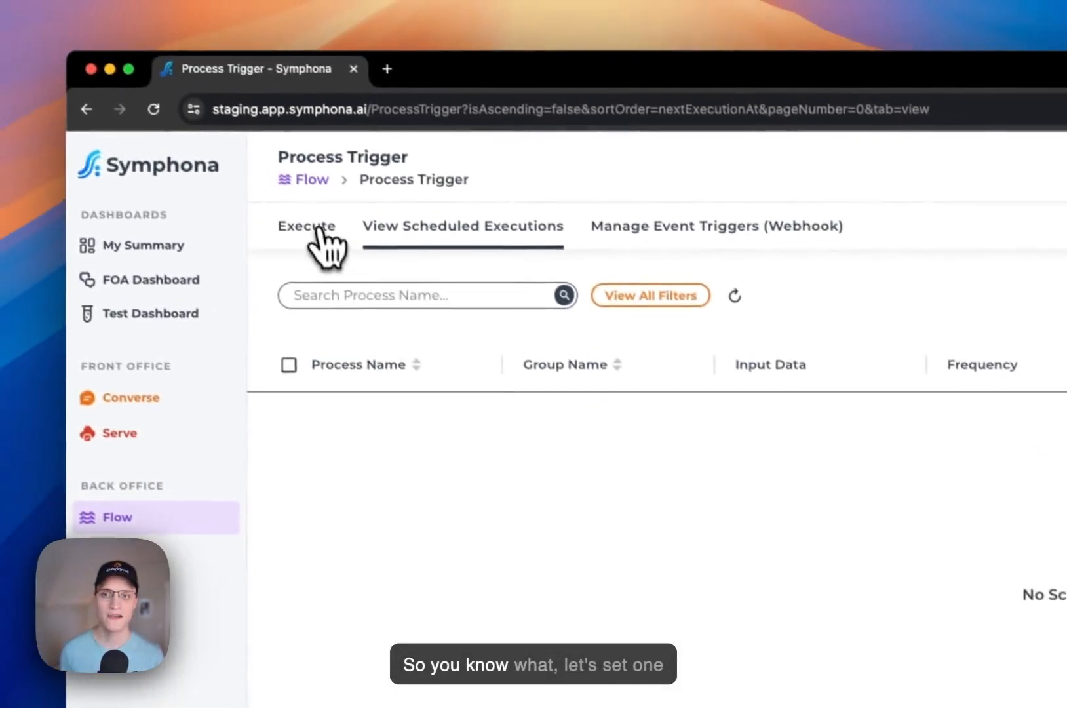
click(320, 230)
click(456, 339)
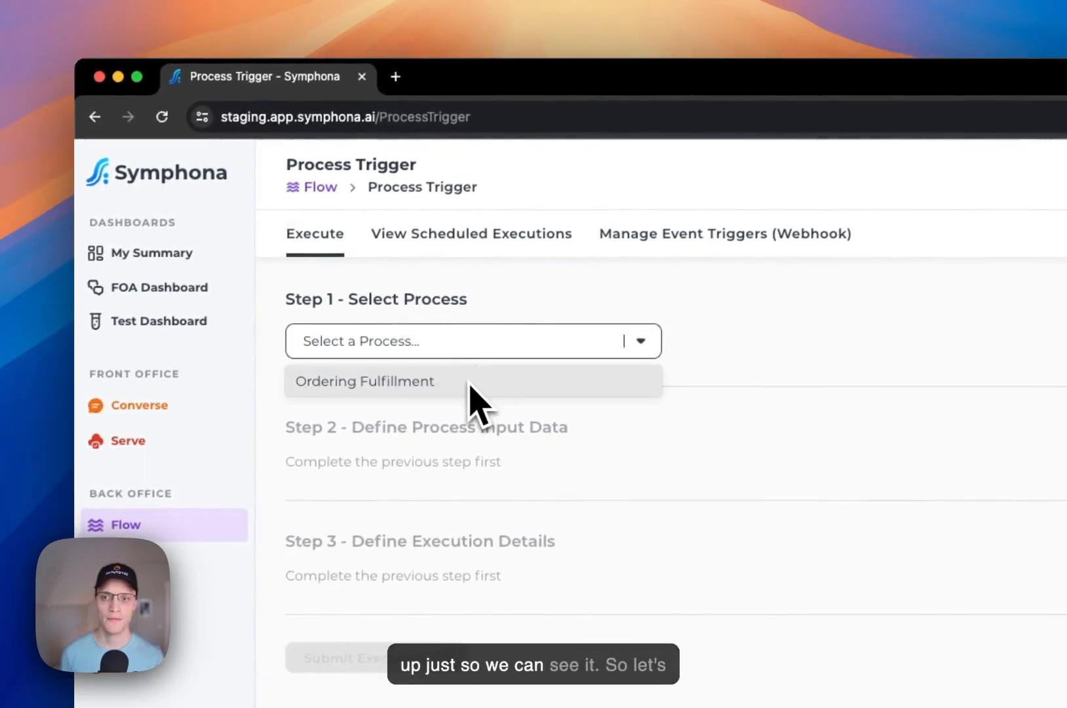
click(470, 385)
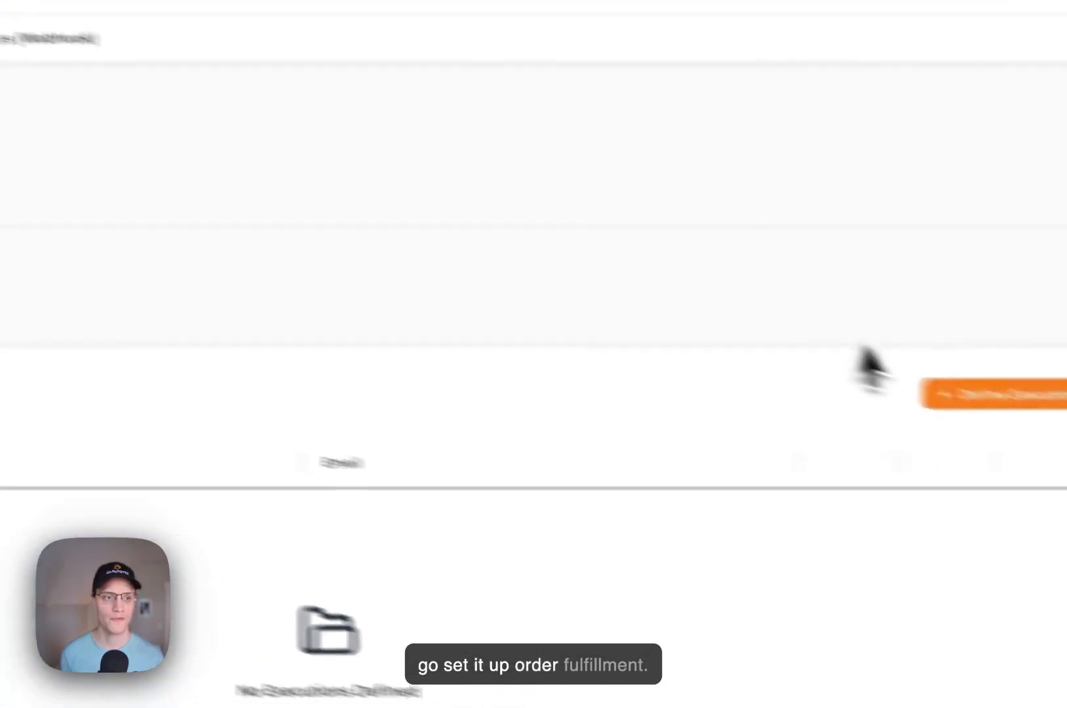
- Add an execution with OrderItem 'sdasdas' and the contact's e-mail address
click(829, 359)
click(614, 200)
text(sdasdas)
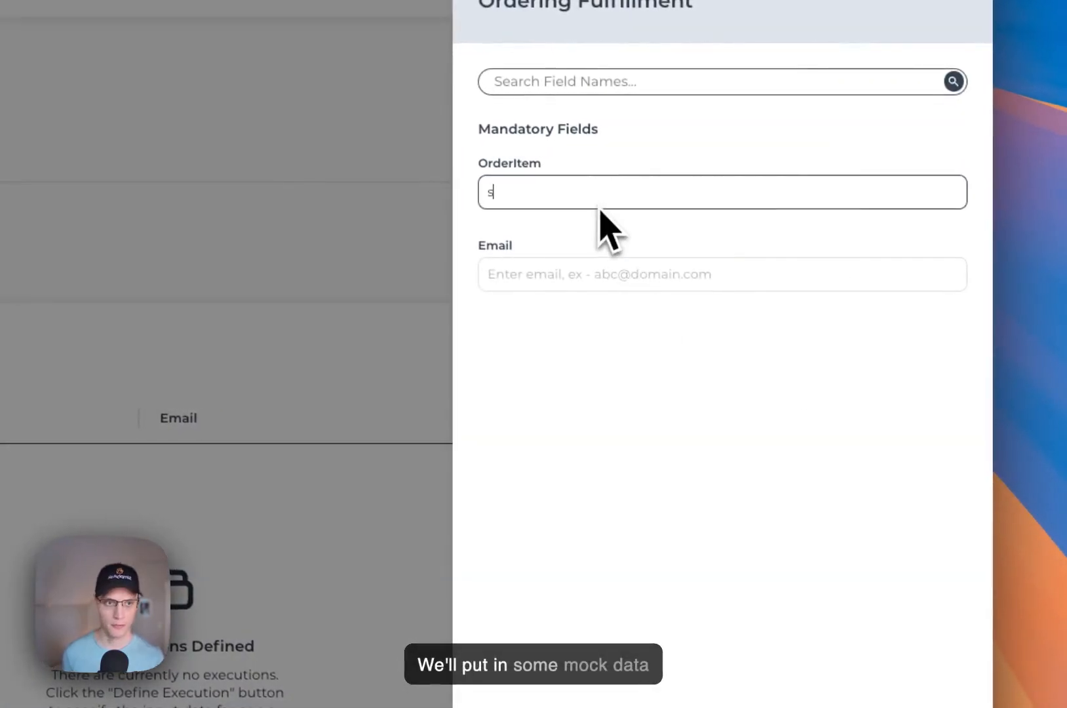
click(569, 271)
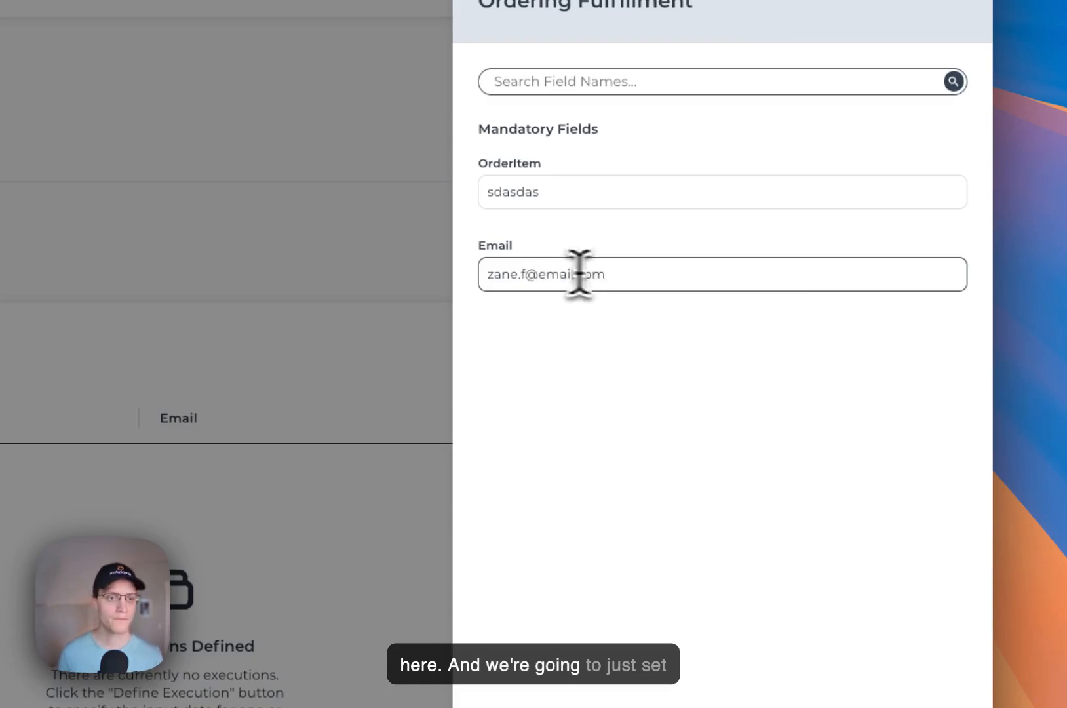
click(764, 595)
- Set the execution to repeat daily, submit it, and dismiss the success pop-up
scroll(335, 278, down, 3)
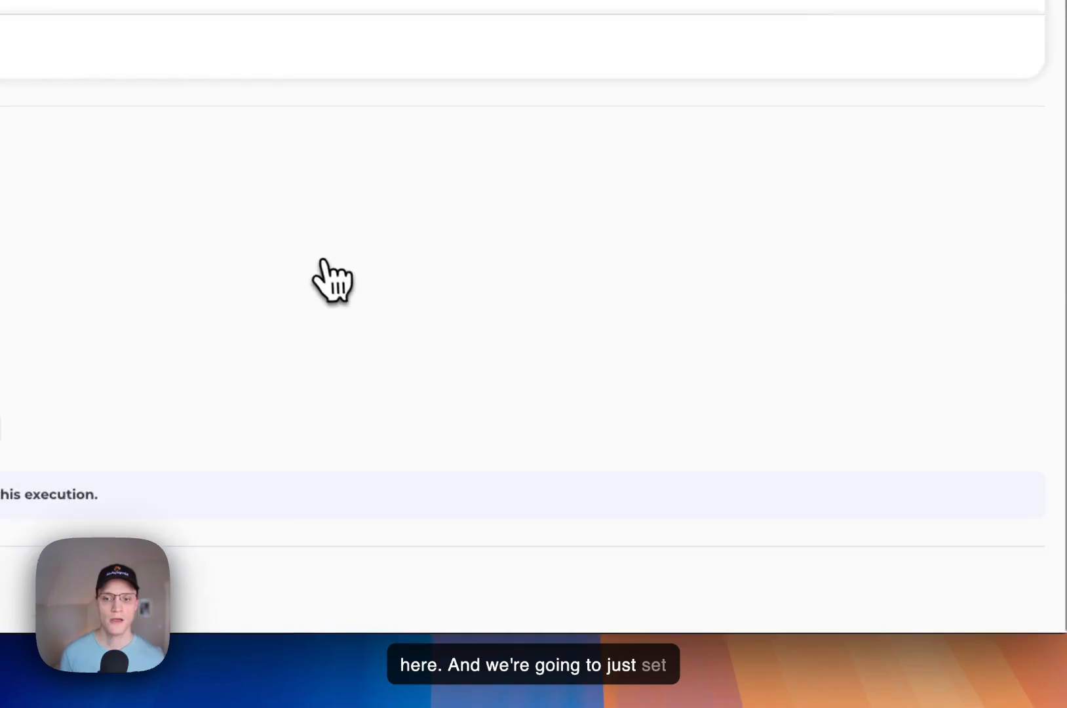
click(423, 376)
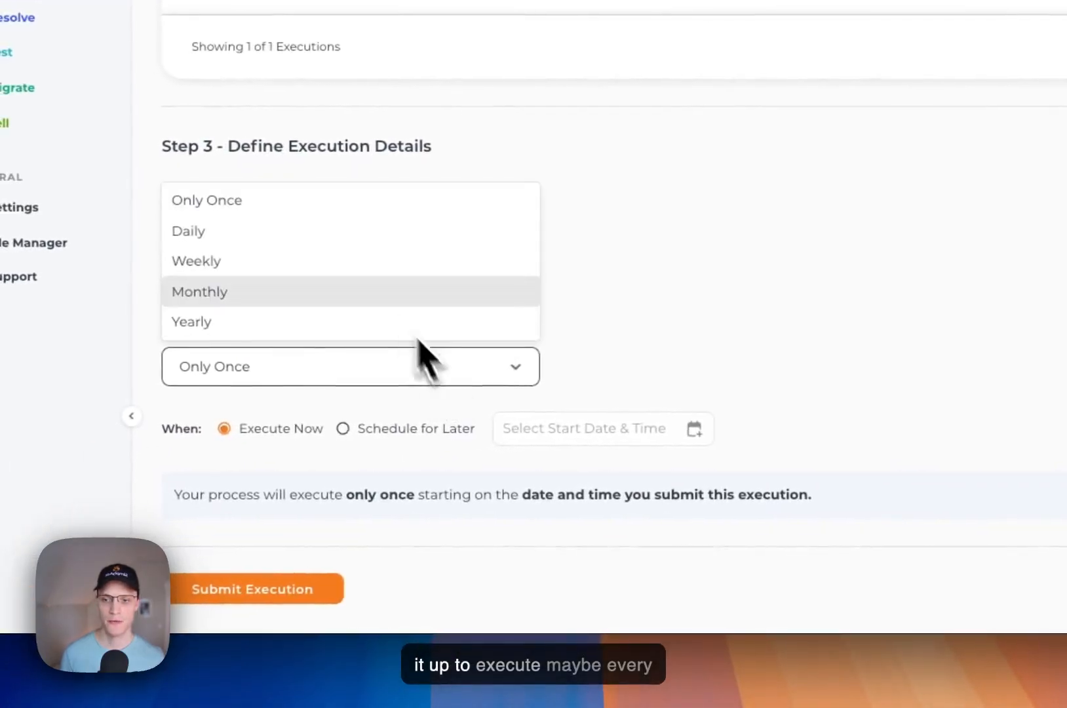
click(364, 239)
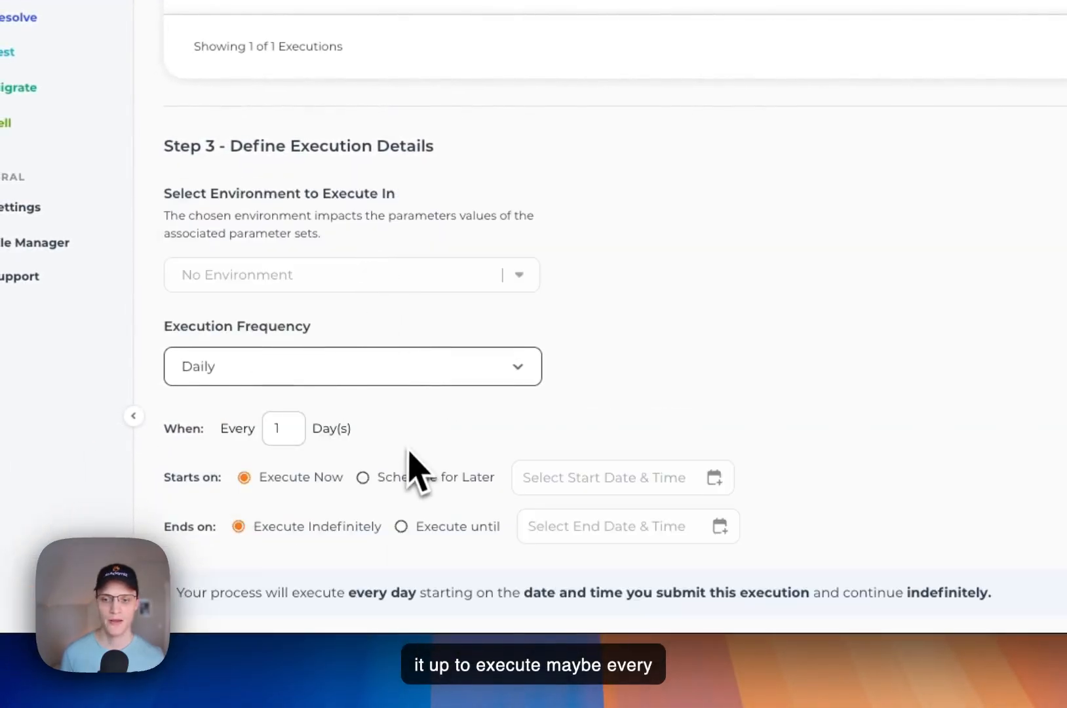
scroll(409, 458, down, 3)
click(338, 591)
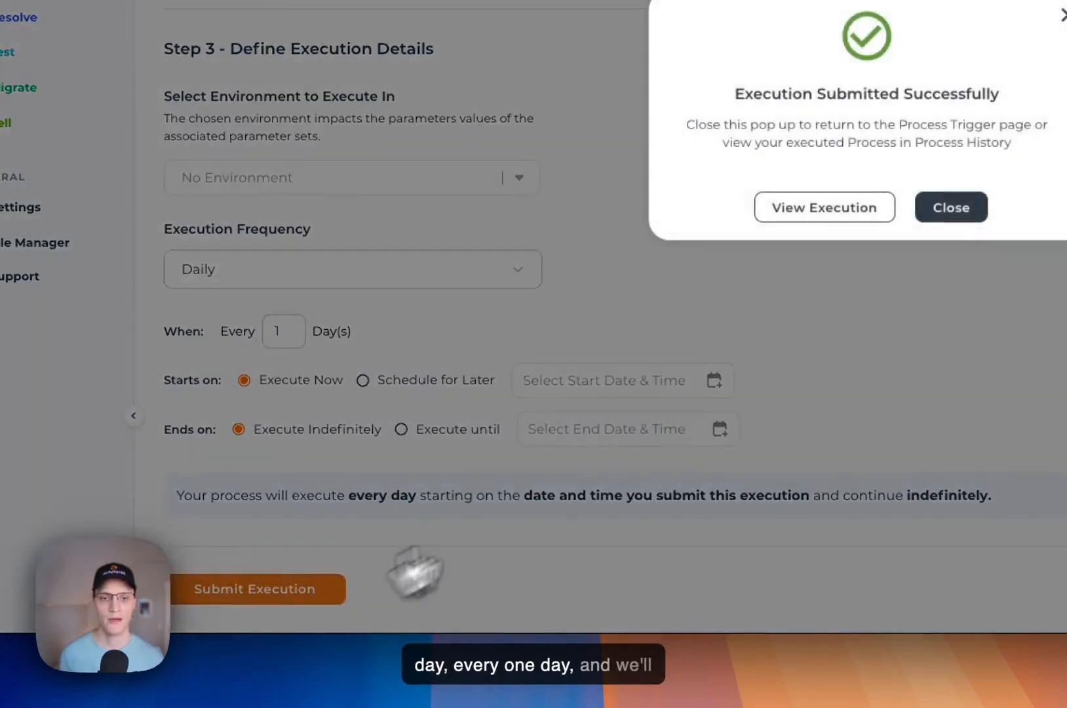
click(951, 207)
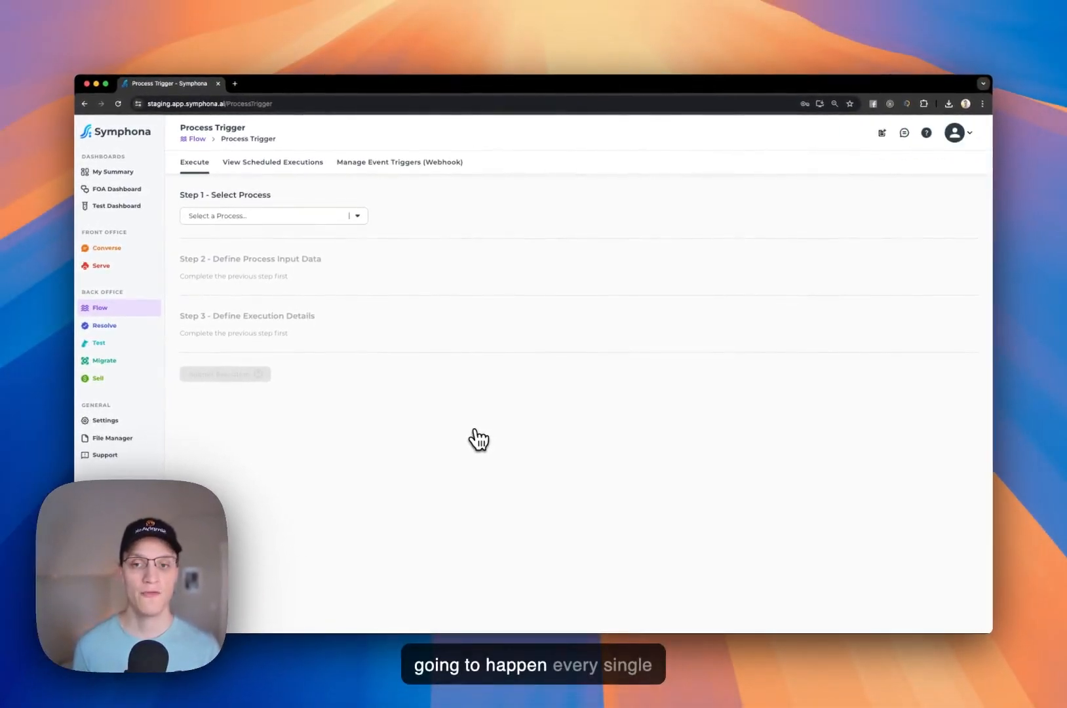
- Inspect the Ordering Fulfillment schedule (every 1 day, never ending) in View Scheduled Executions without changes
click(287, 166)
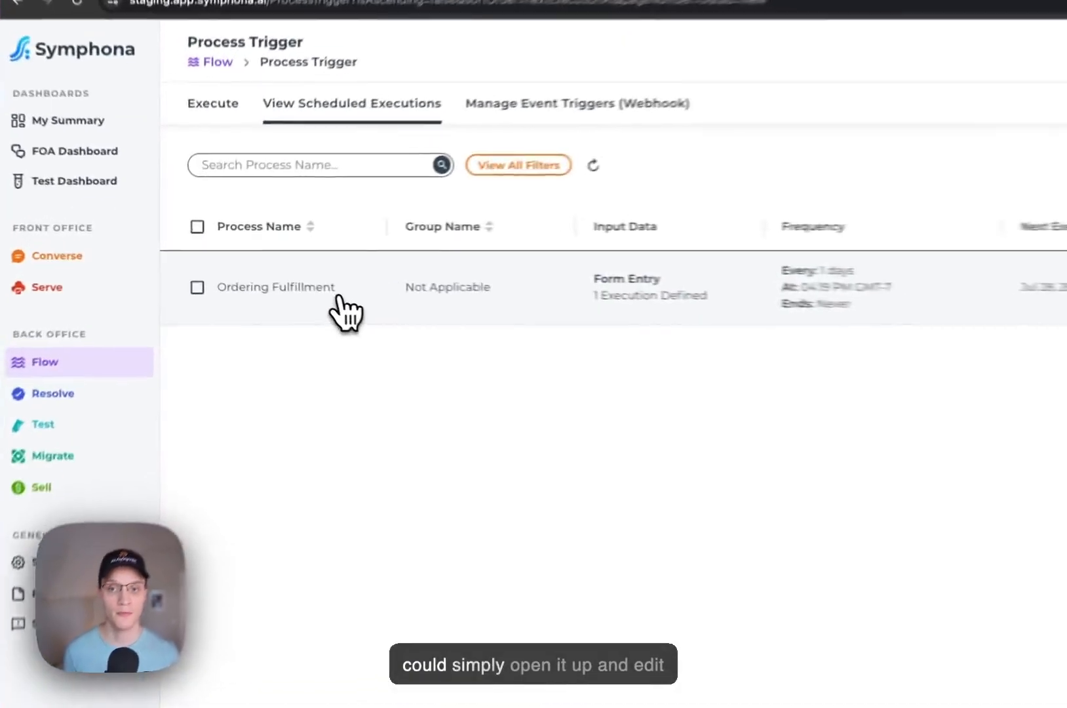
click(265, 268)
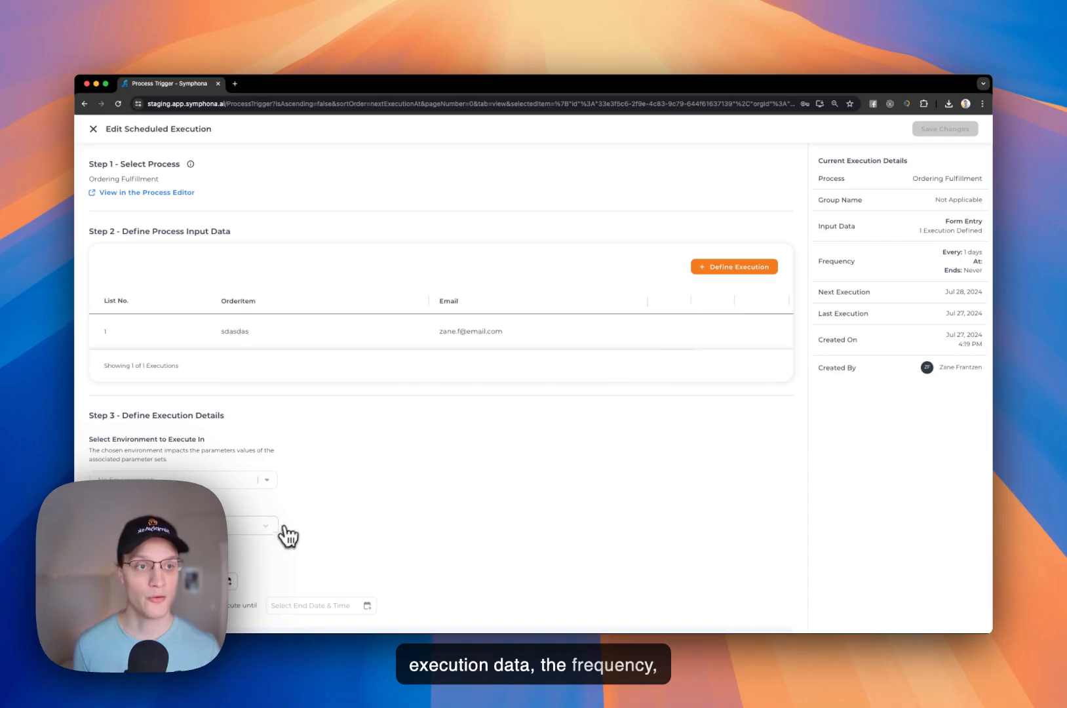
click(93, 128)
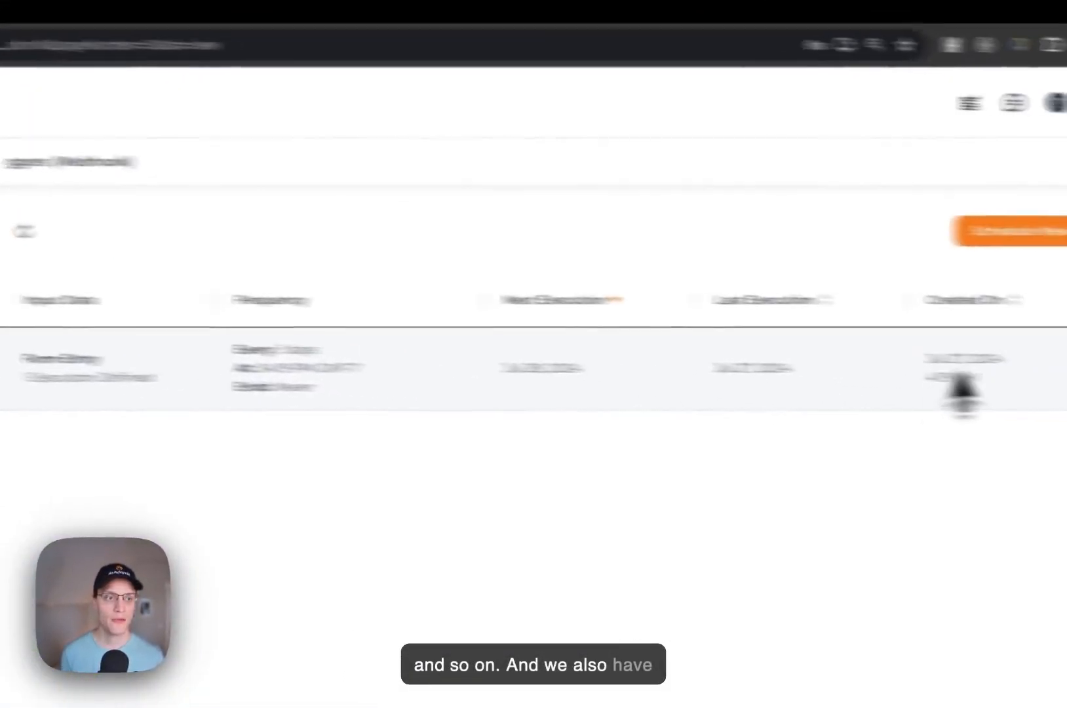
click(235, 395)
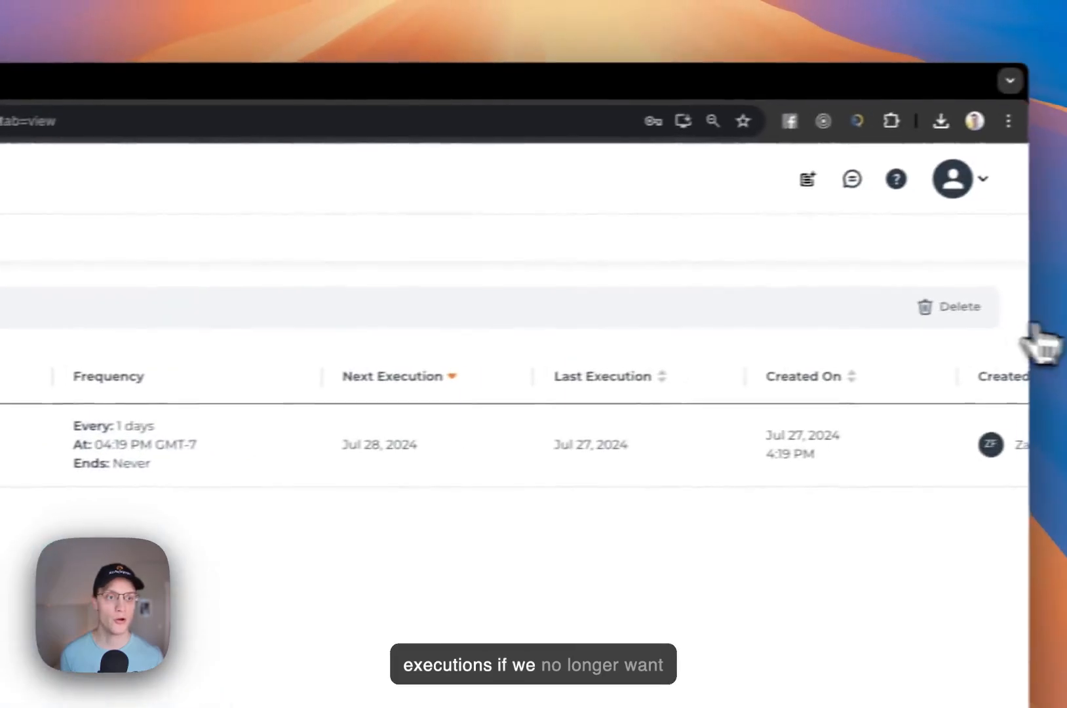
click(922, 314)
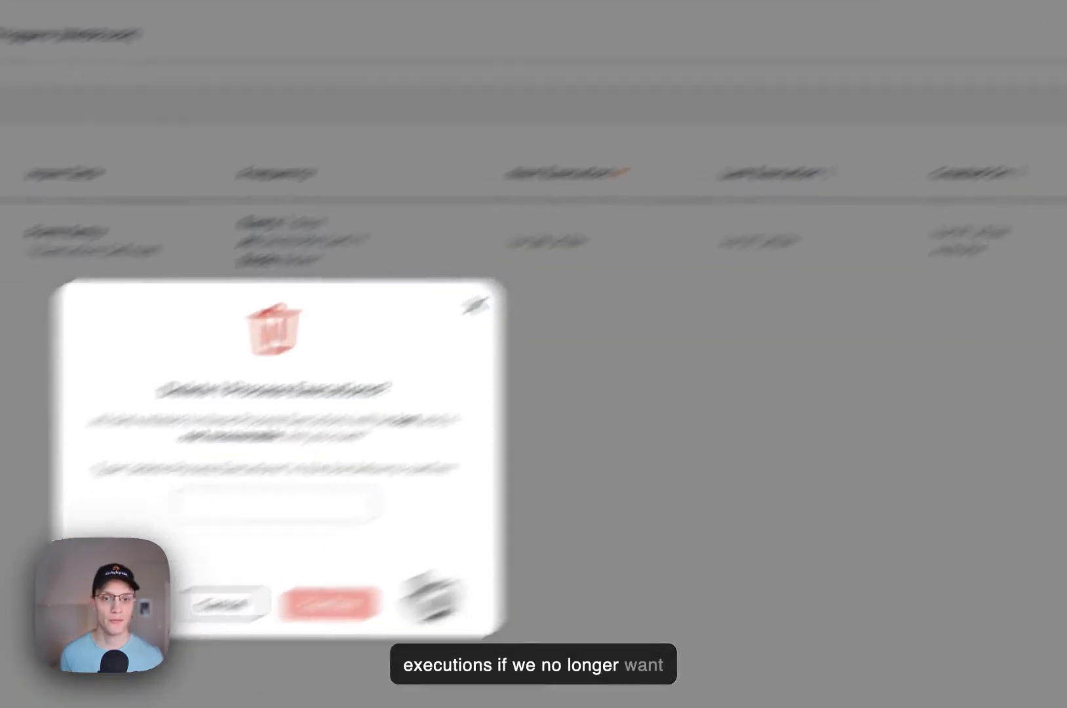
click(475, 305)
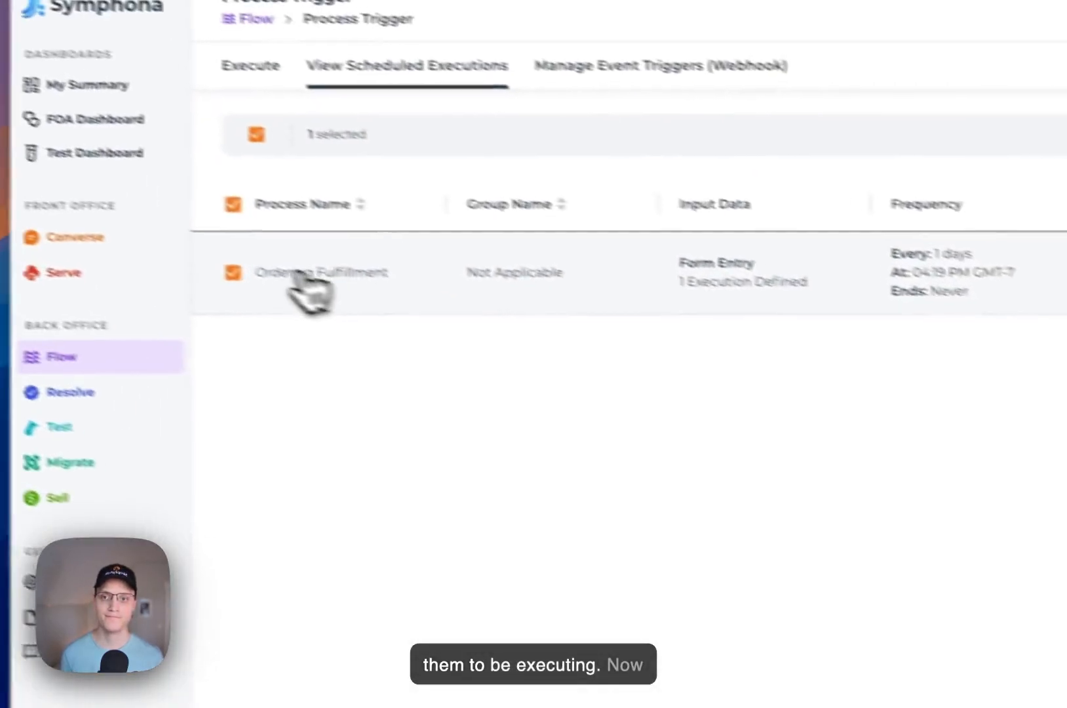
click(233, 273)
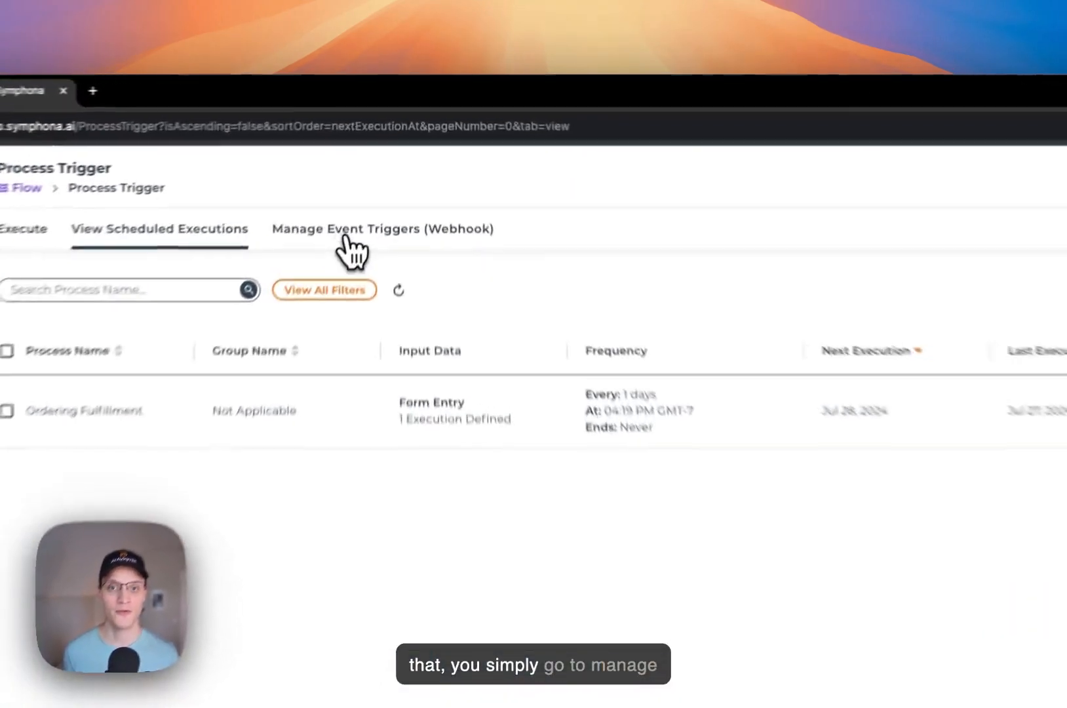
- Start a new event trigger from the Manage Event Triggers (Webhook) list
click(378, 165)
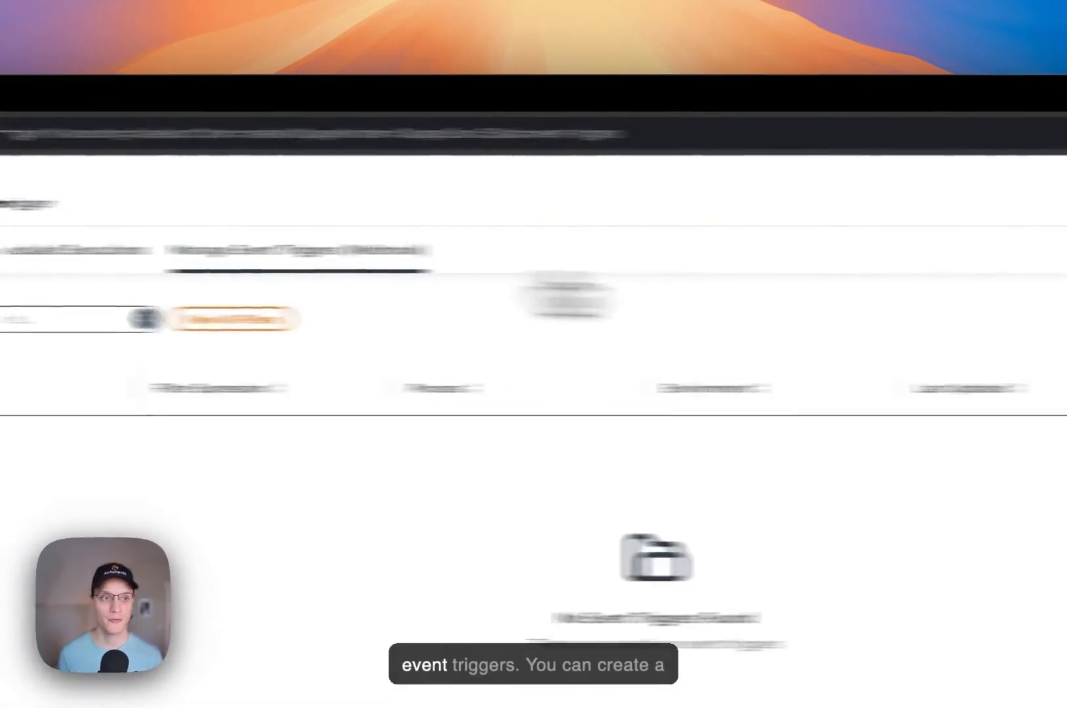
click(848, 285)
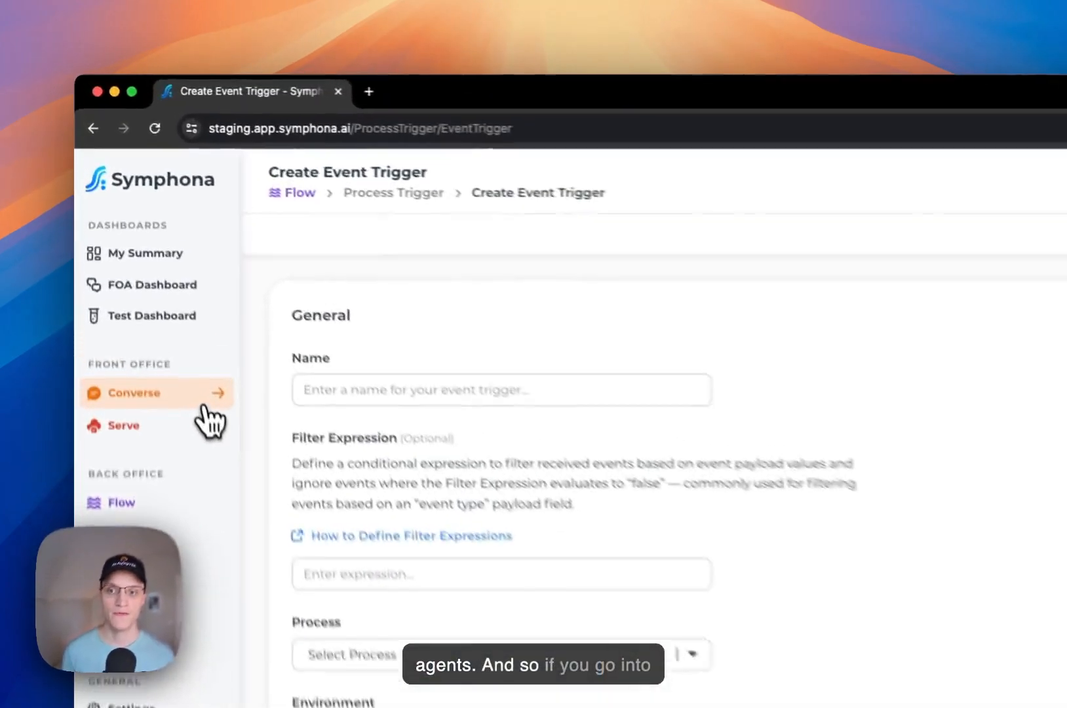
click(144, 253)
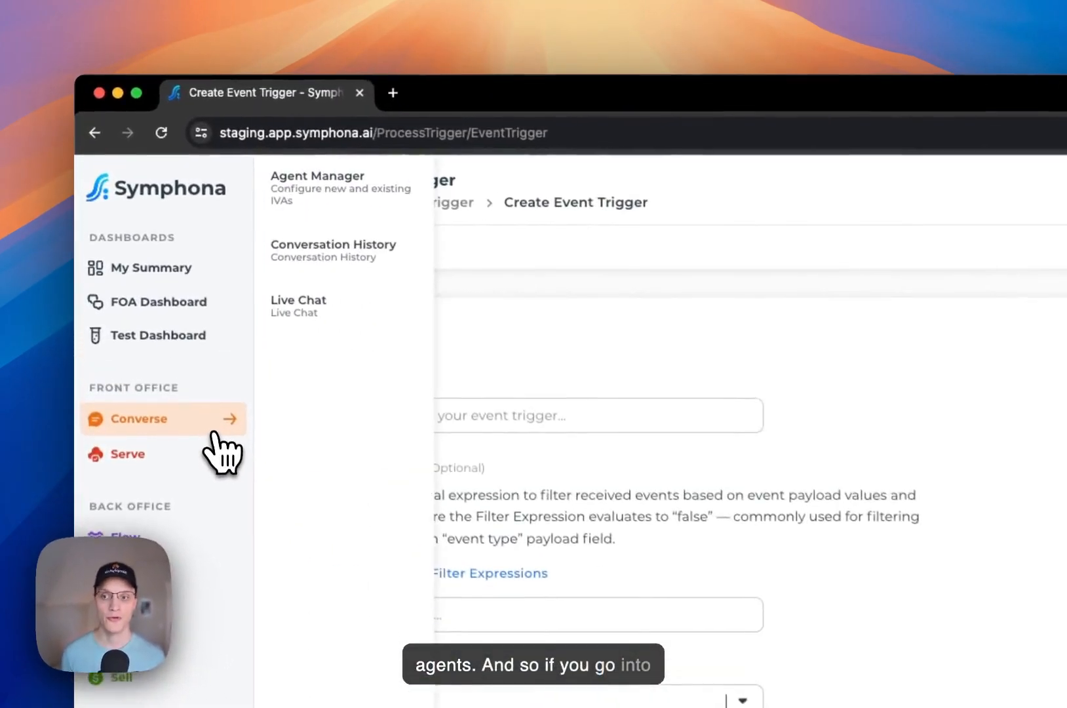
- Edit the Customer Support agent and add an Action step linked from Starting Step
click(347, 206)
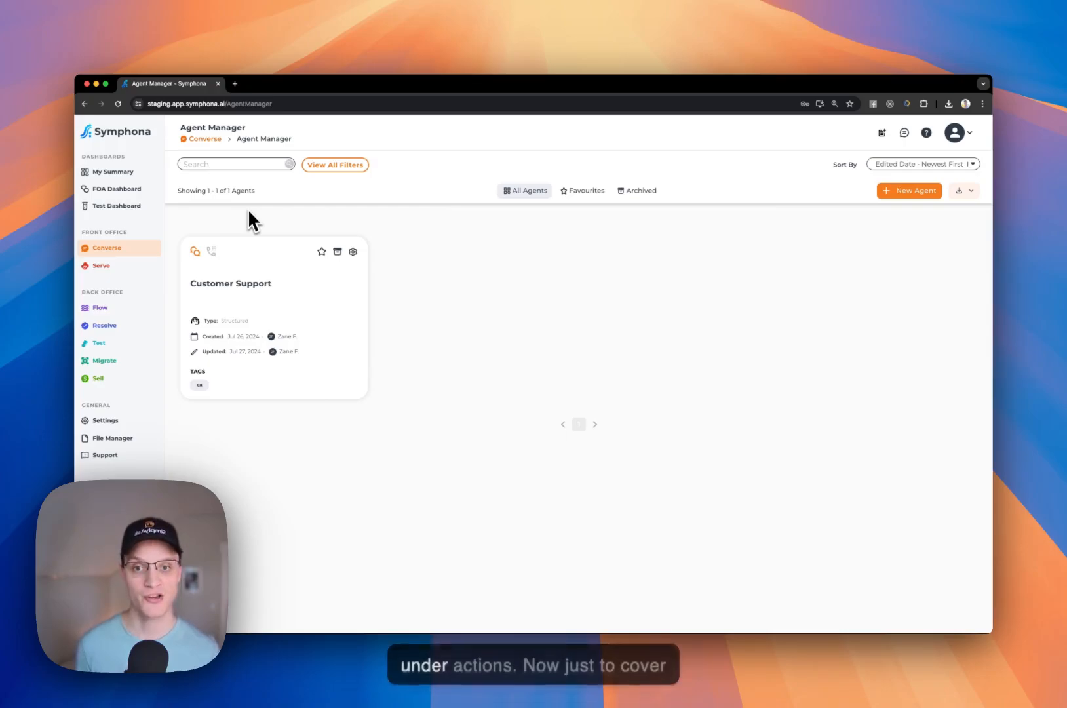
mouse_move(268, 282)
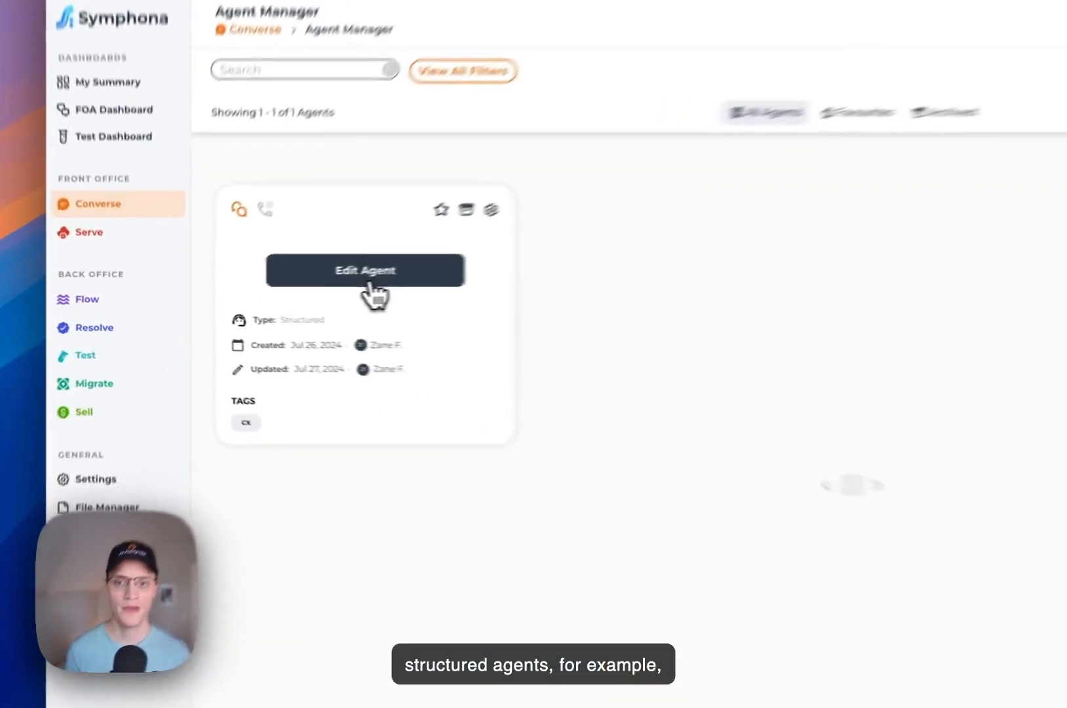
click(275, 294)
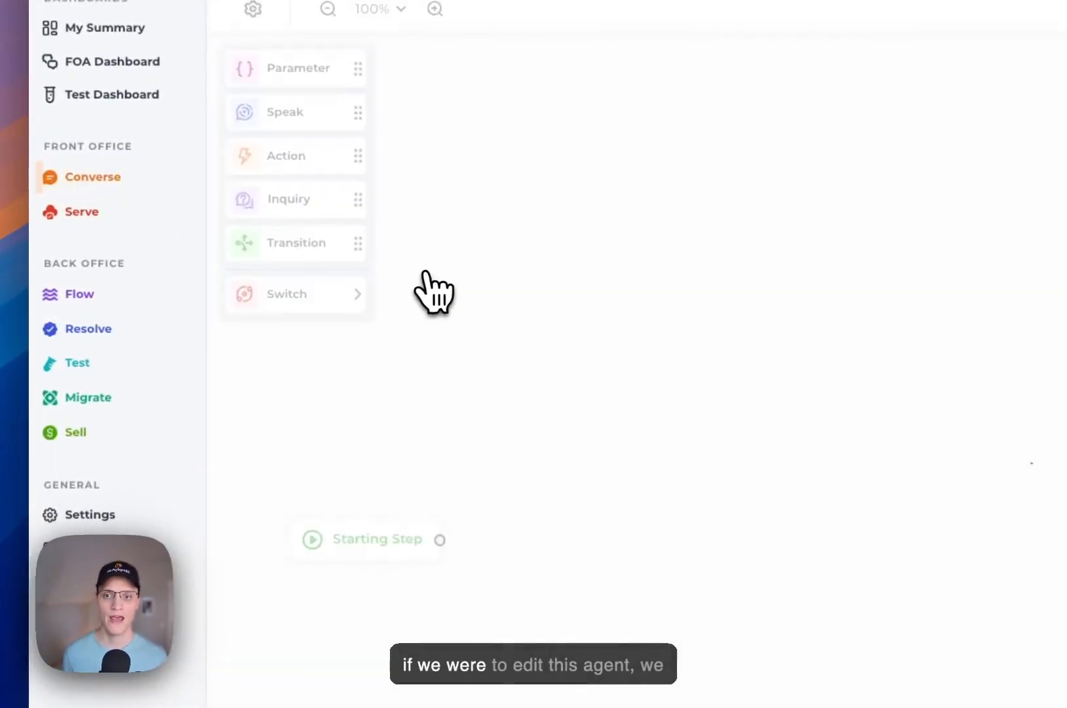
drag(309, 166, 591, 469)
drag(446, 544, 639, 543)
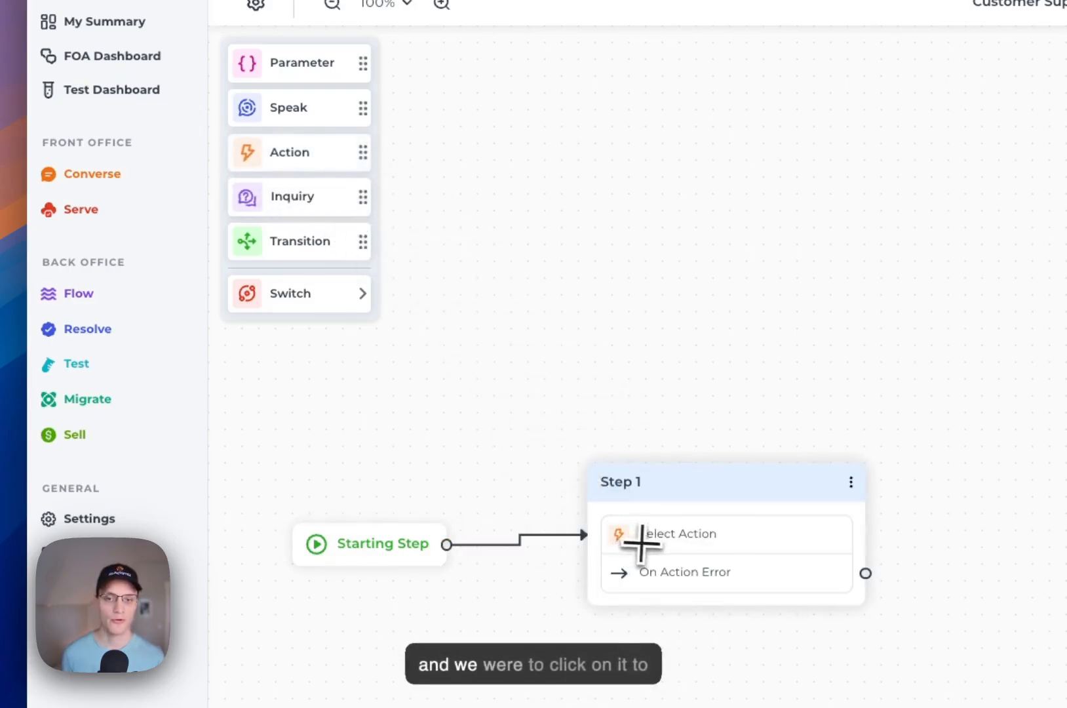
- Set Step 1 to Execute Process (Synchronously) running Ordering Fulfillment
click(654, 541)
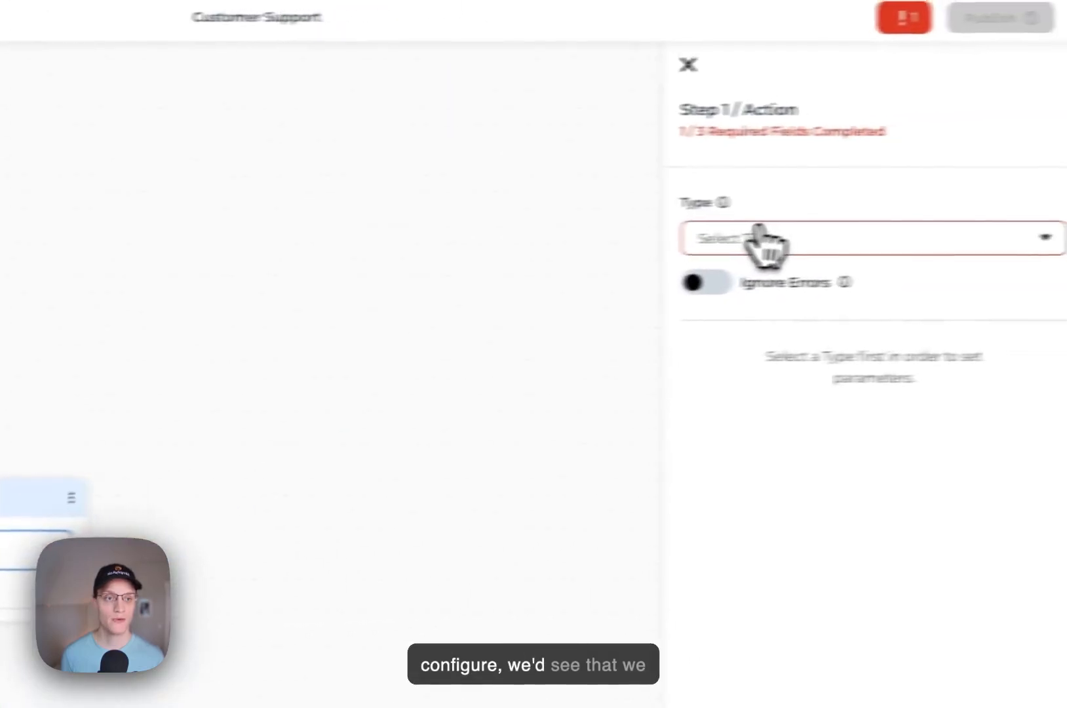
click(757, 238)
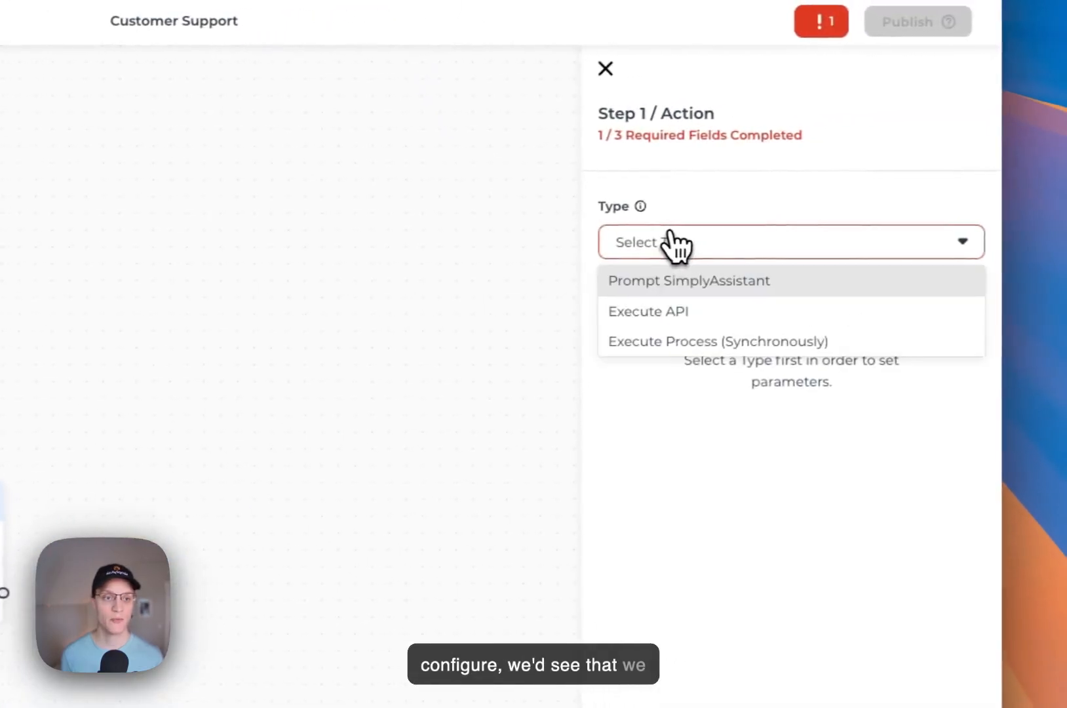
click(666, 347)
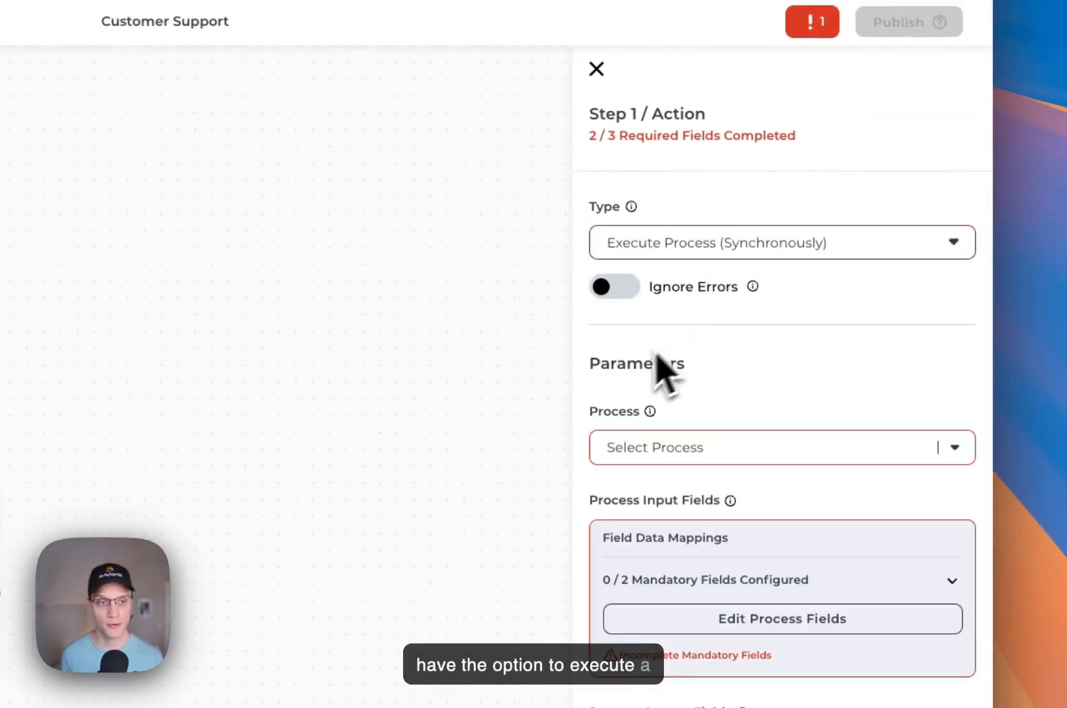
click(686, 446)
click(703, 490)
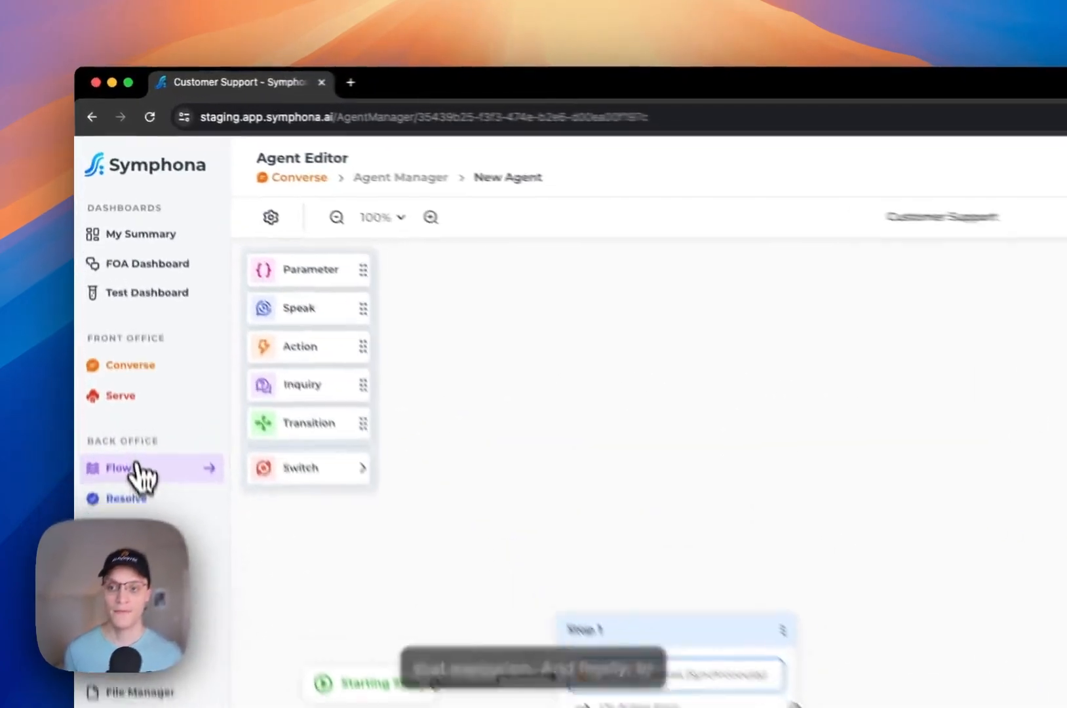
- Leave the agent editor for Process Manager and view Ordering Fulfillment's How to Execute Process options
click(107, 305)
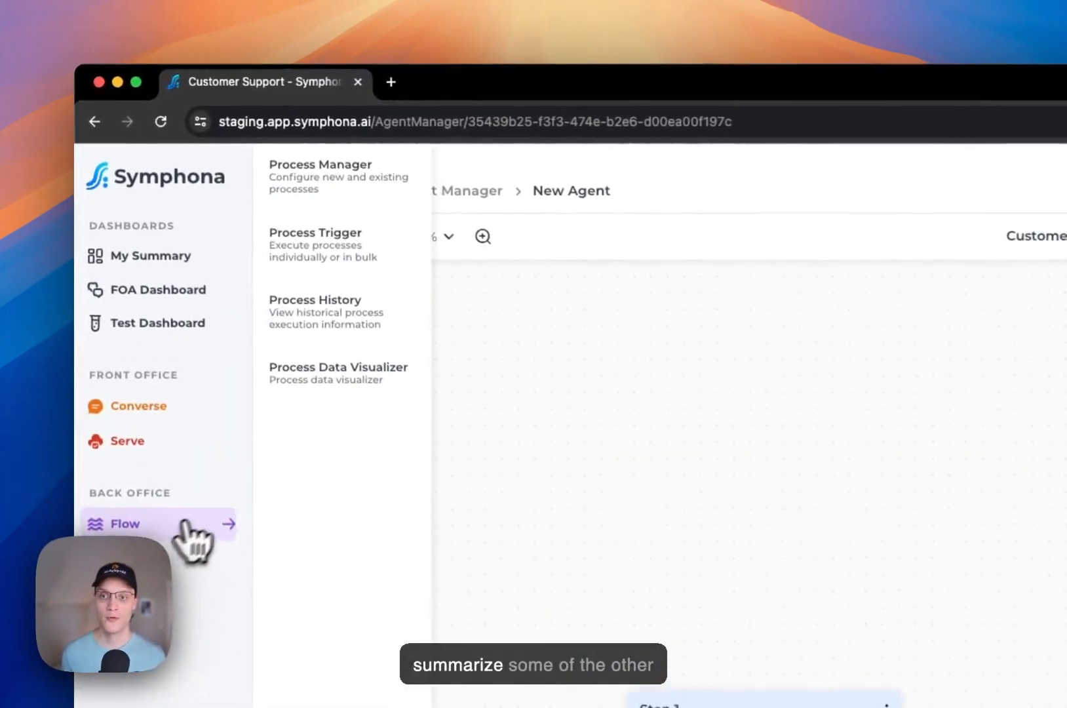
click(336, 177)
click(702, 544)
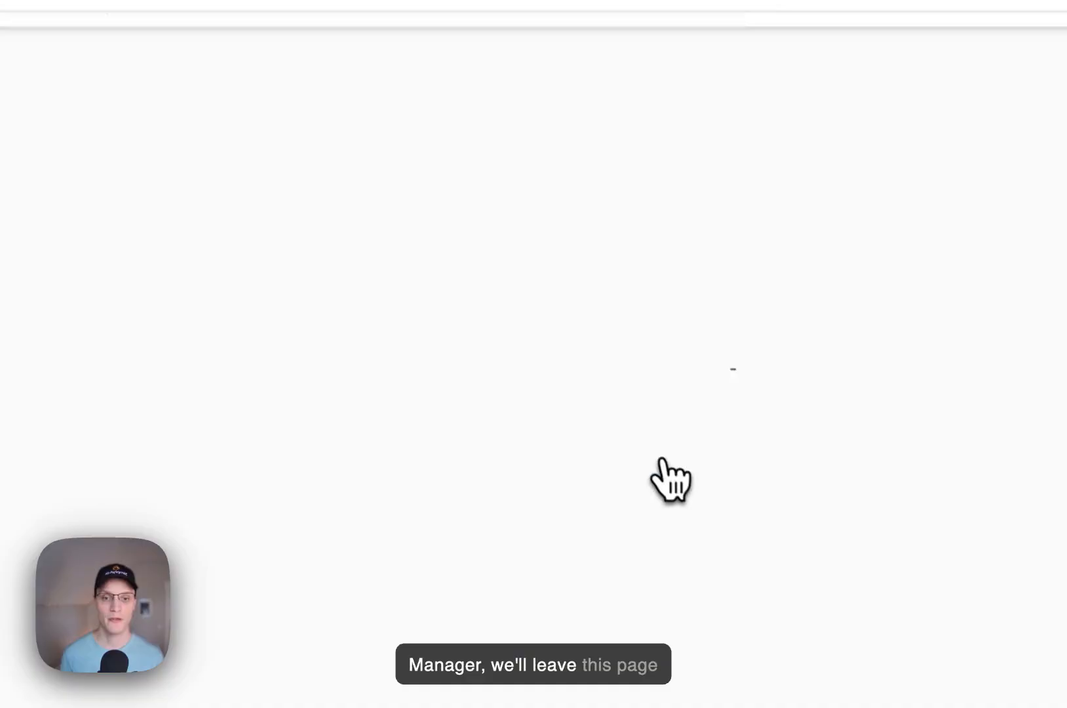
click(347, 123)
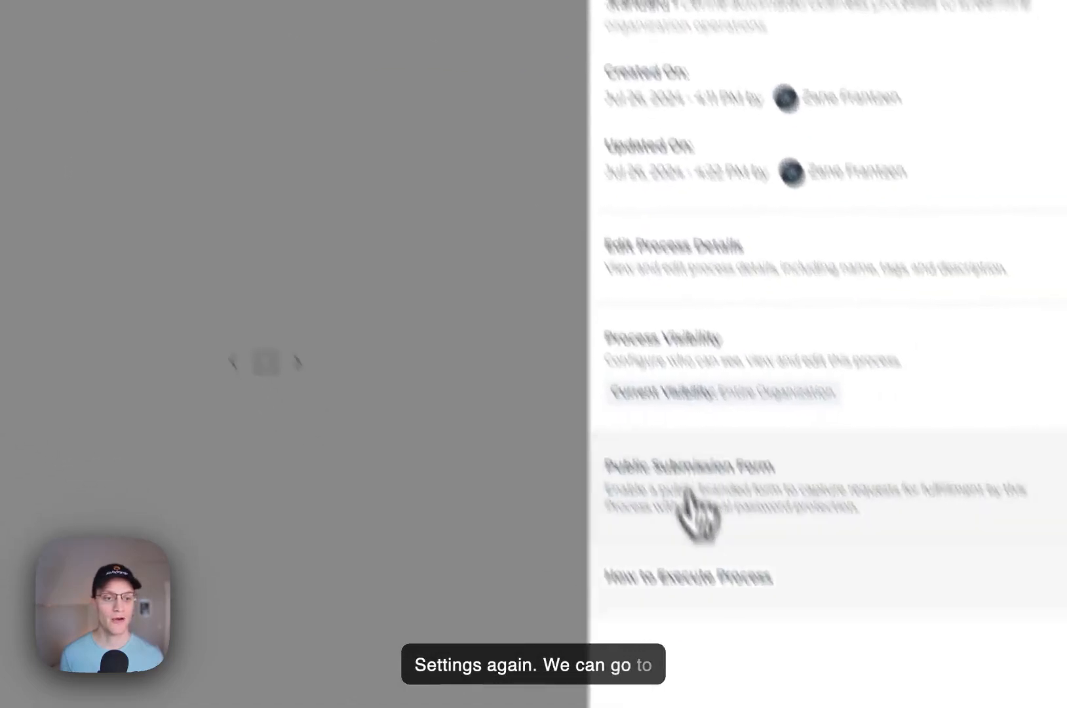
click(774, 580)
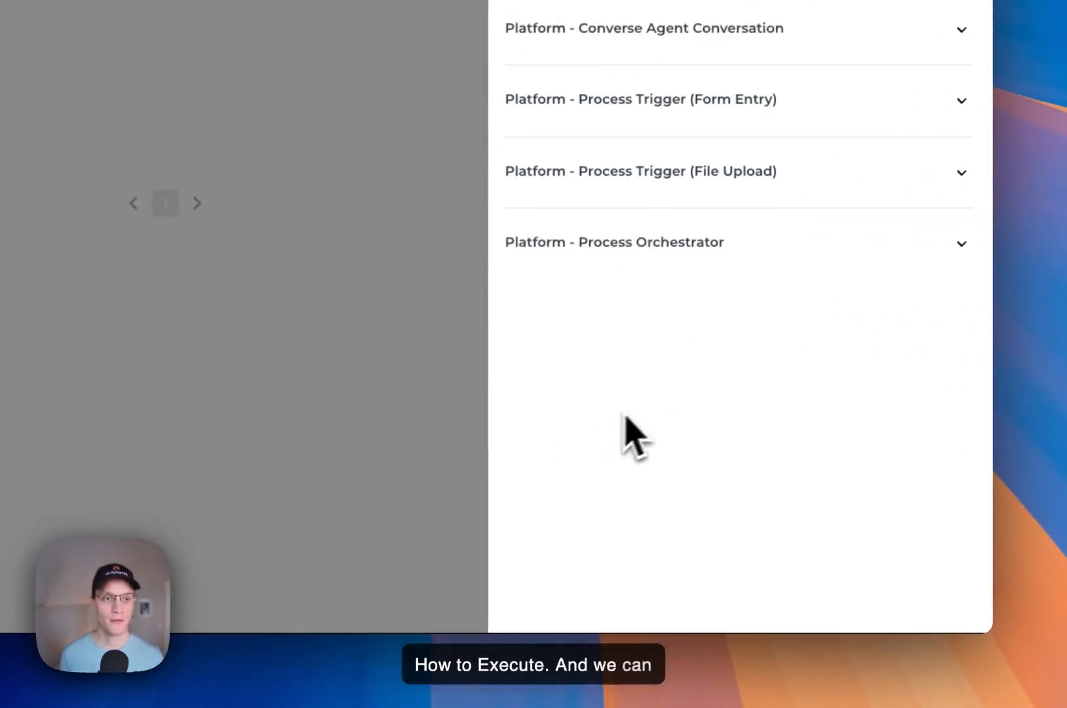